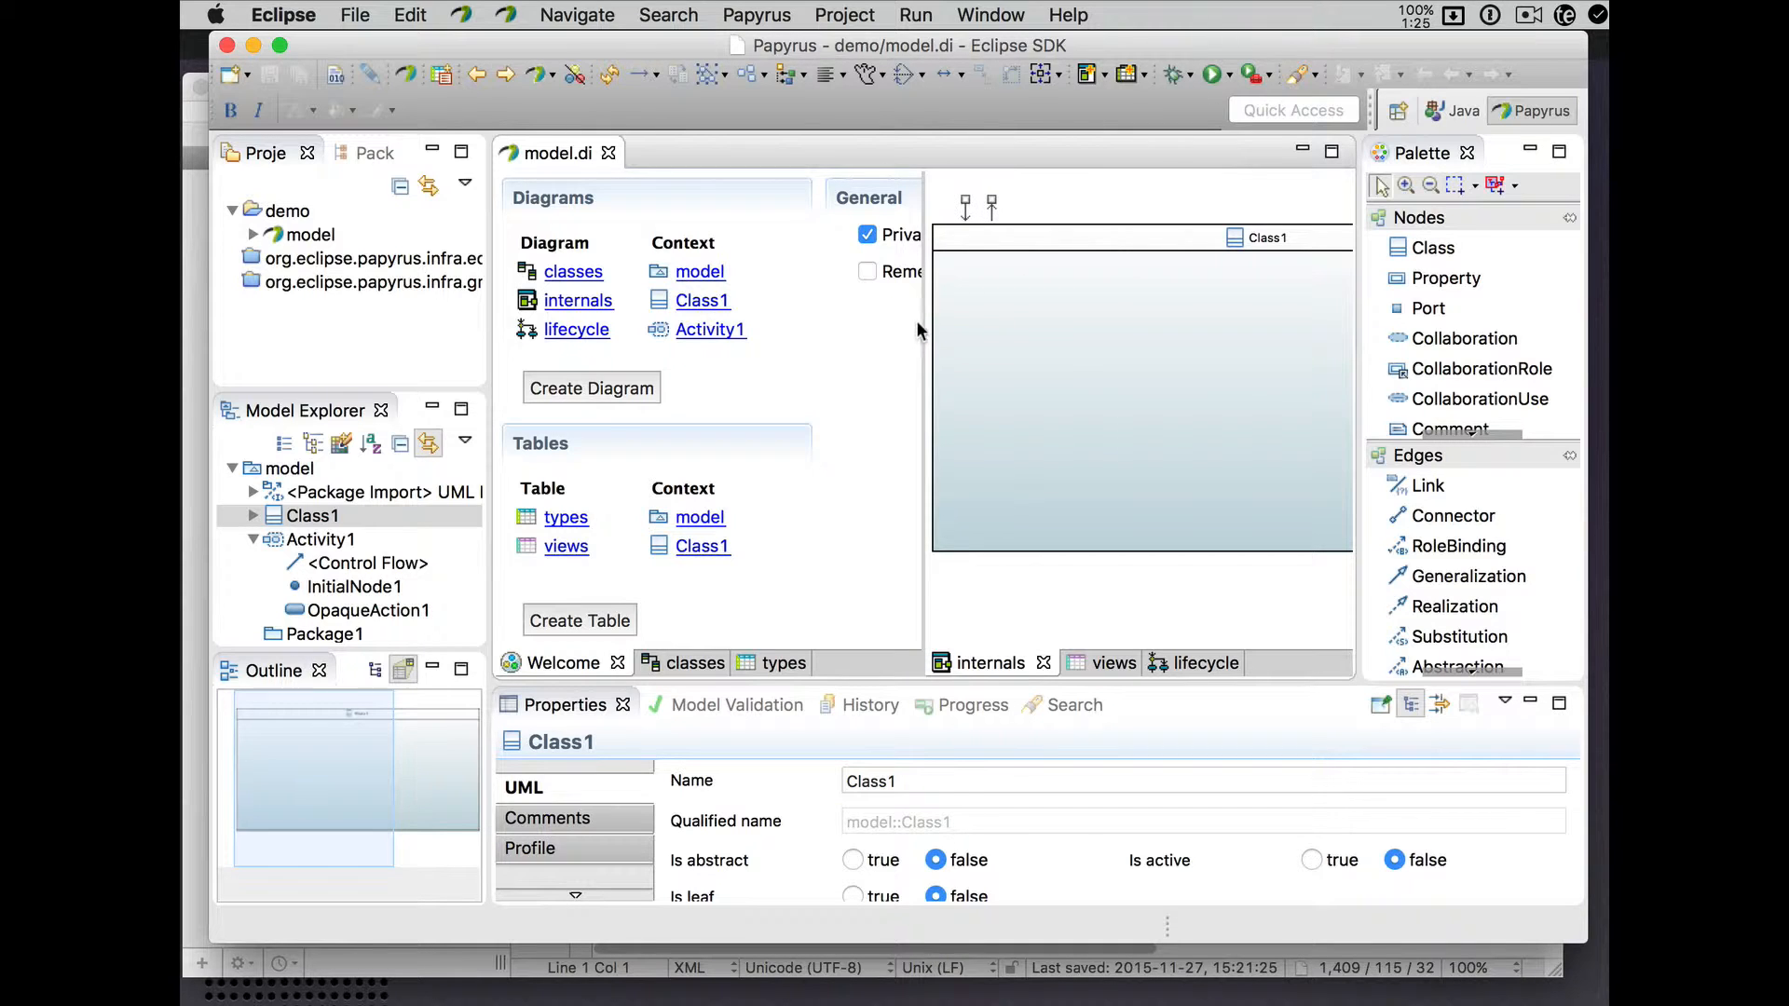
- Widen the Welcome page, sort its Tables list by Context, then narrow it to reveal the internals diagram
{"action": "left_click_drag", "start_coordinate": [921, 324], "coordinate": [1201, 331]}
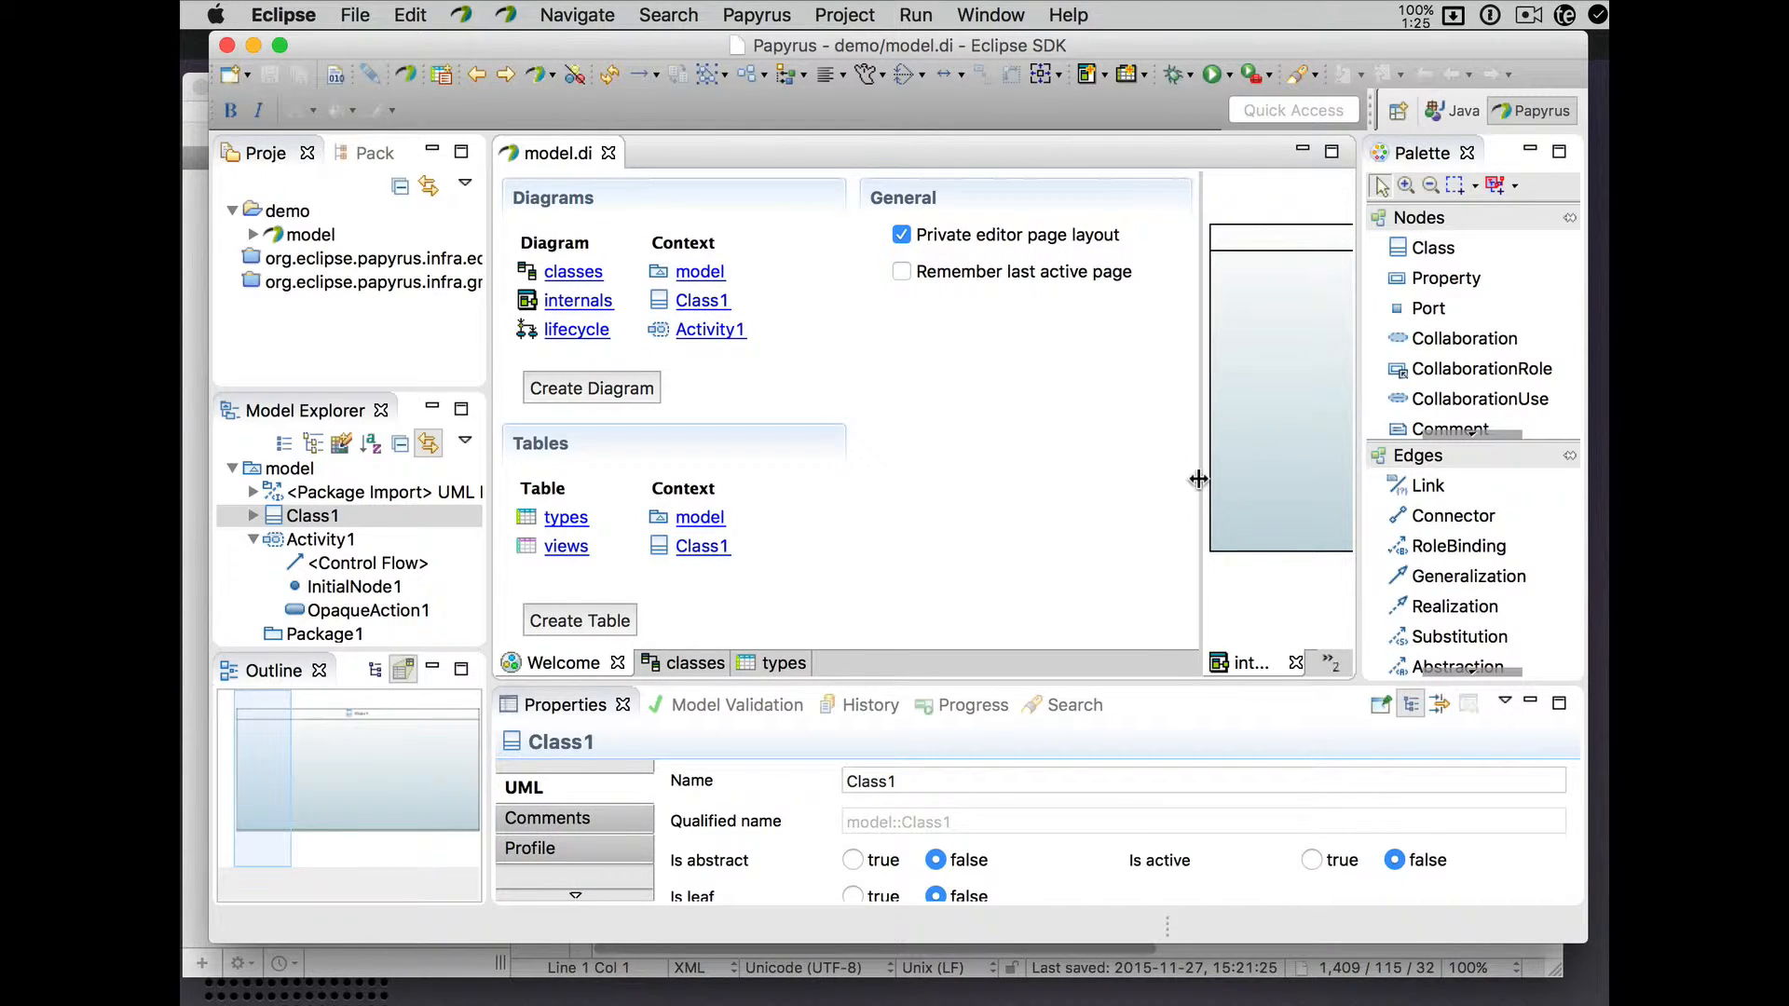
{"action": "left_click_drag", "start_coordinate": [1201, 477], "coordinate": [1267, 479]}
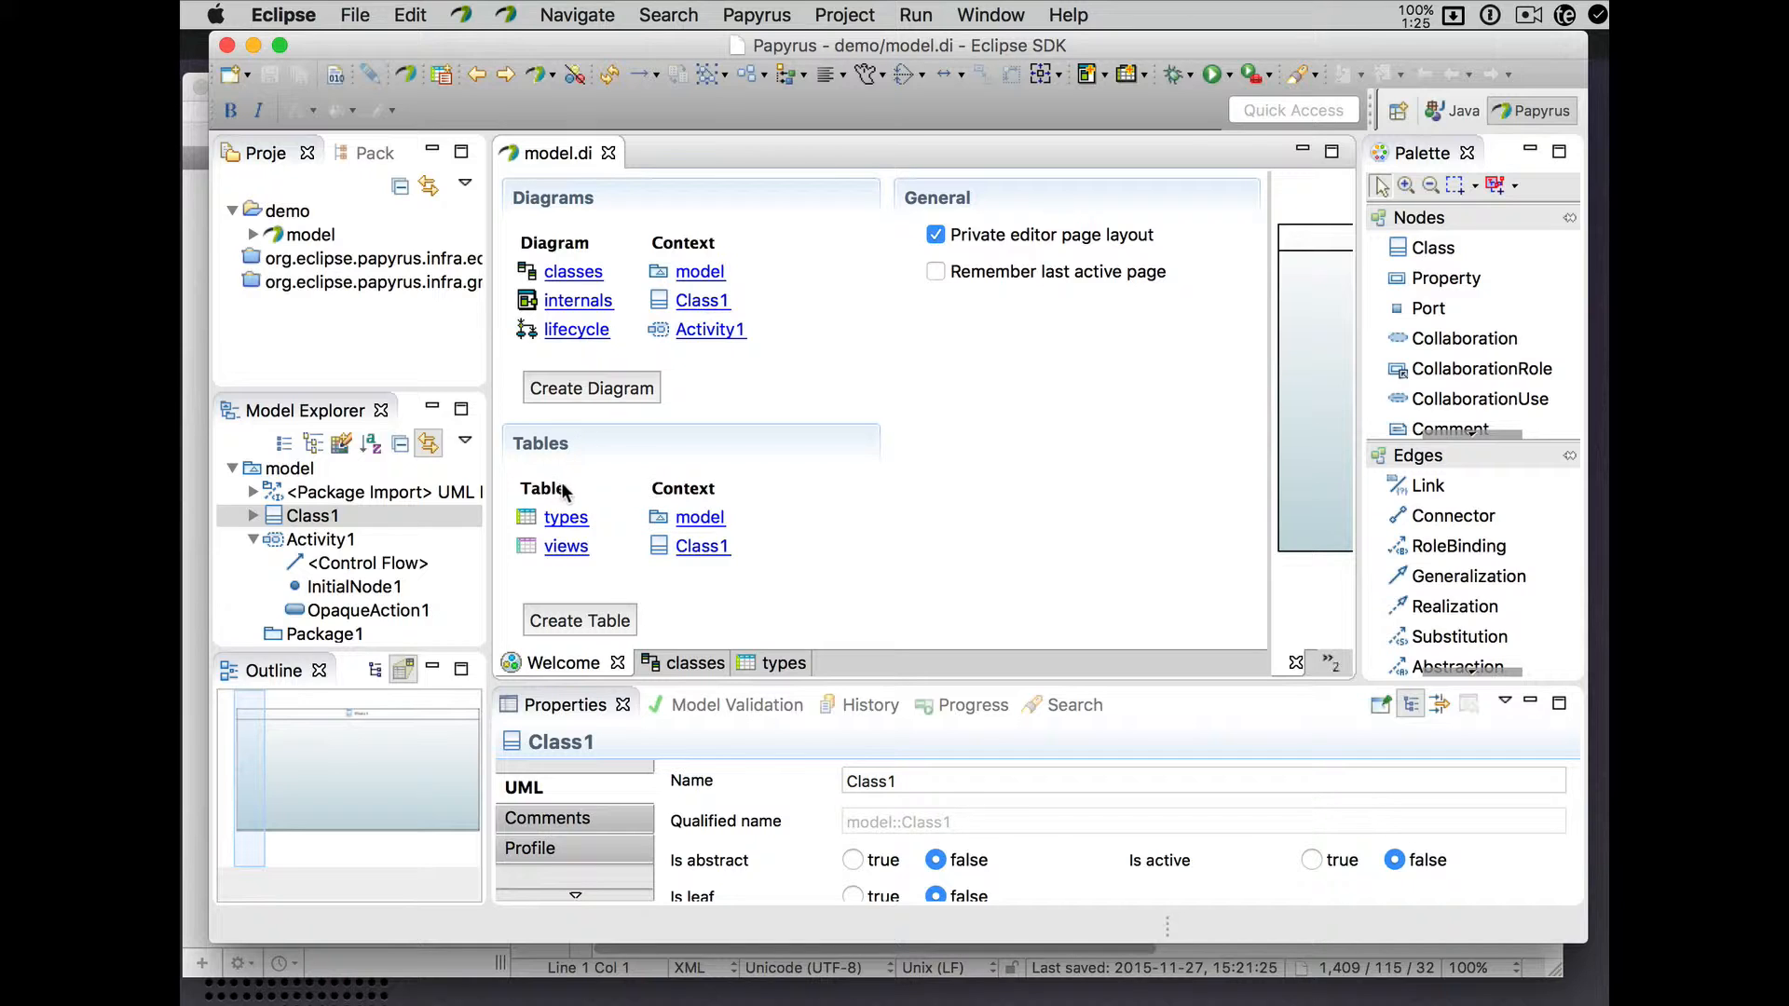
{"action": "left_click", "coordinate": [673, 491]}
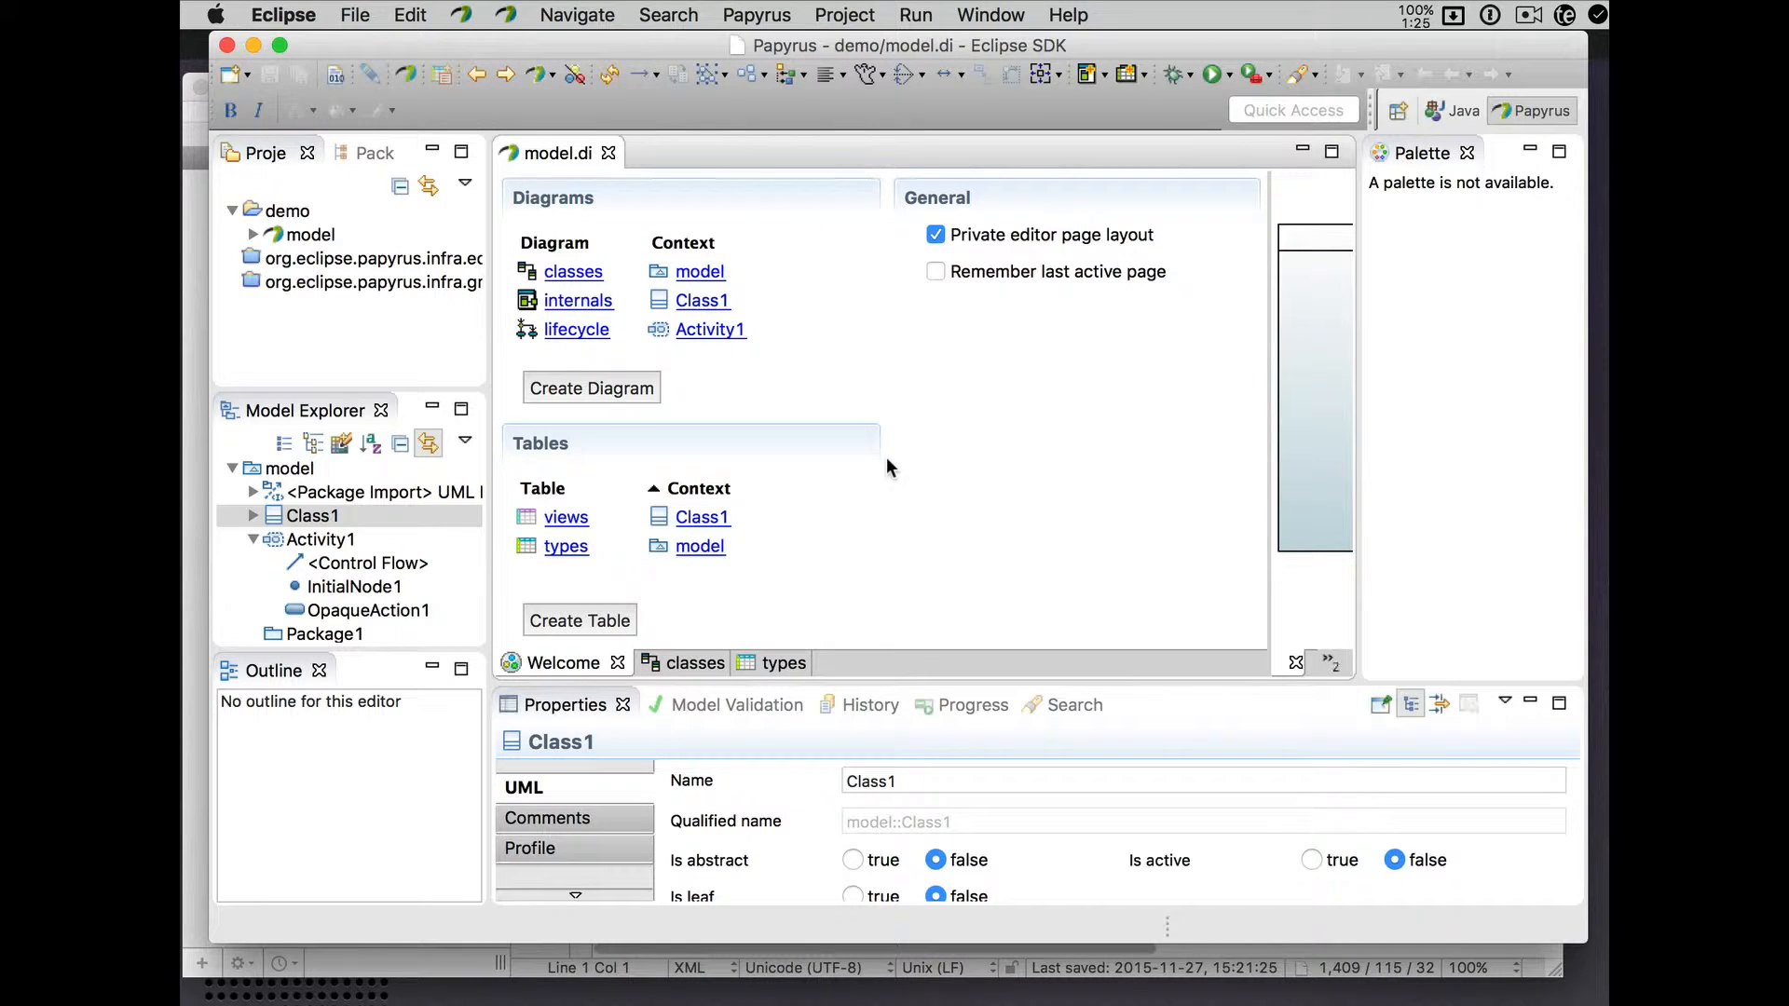
{"action": "left_click_drag", "start_coordinate": [1270, 432], "coordinate": [925, 435]}
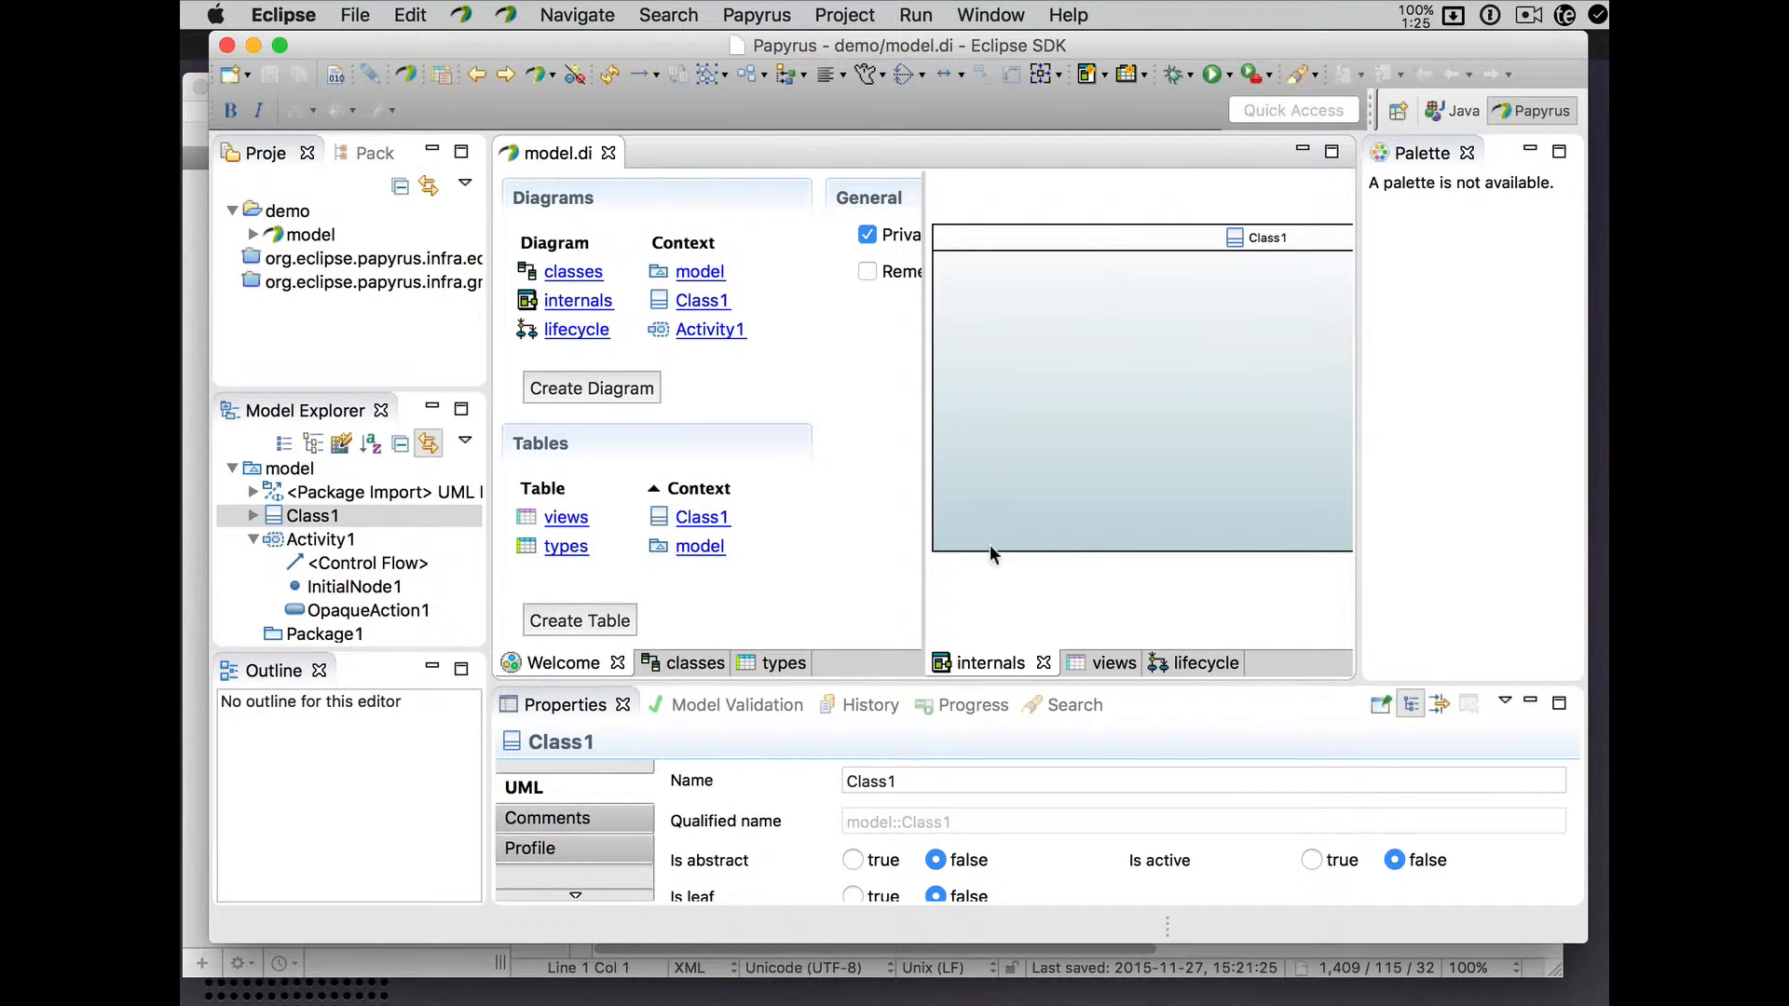
- Show the lifecycle activity diagram in the right pane and the Welcome page's General section on the left
{"action": "left_click", "coordinate": [678, 664]}
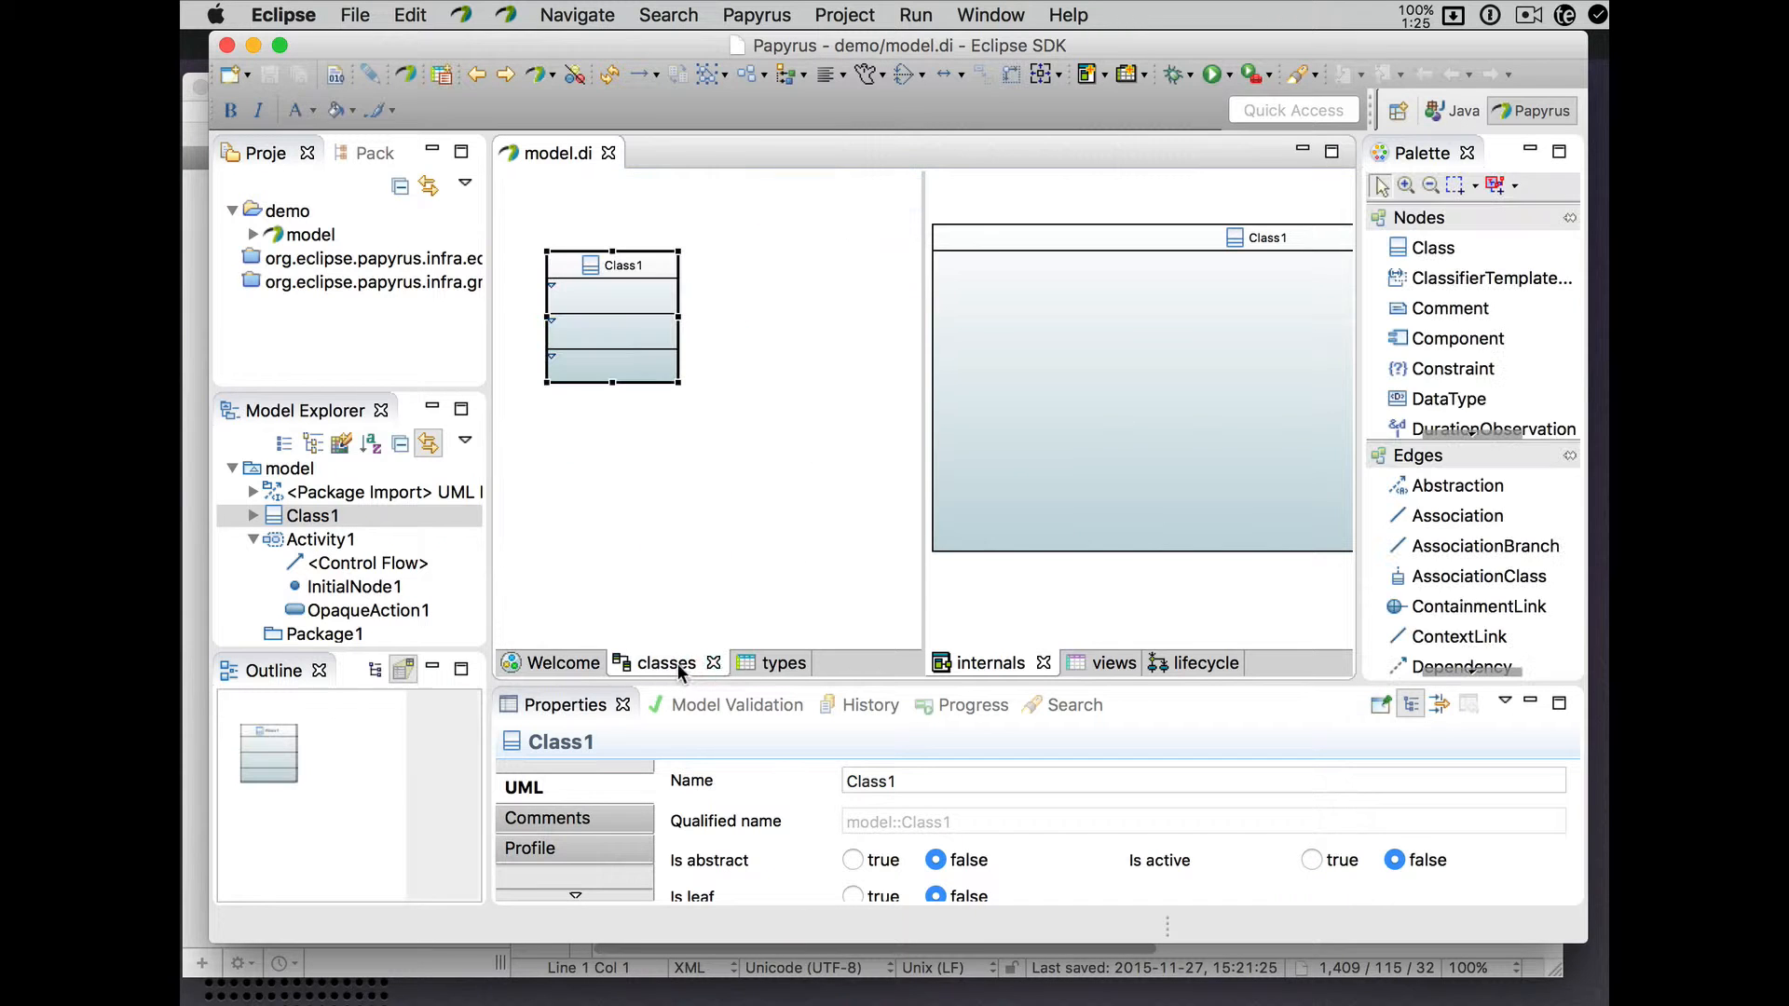
{"action": "left_click", "coordinate": [759, 671]}
{"action": "left_click", "coordinate": [1099, 660]}
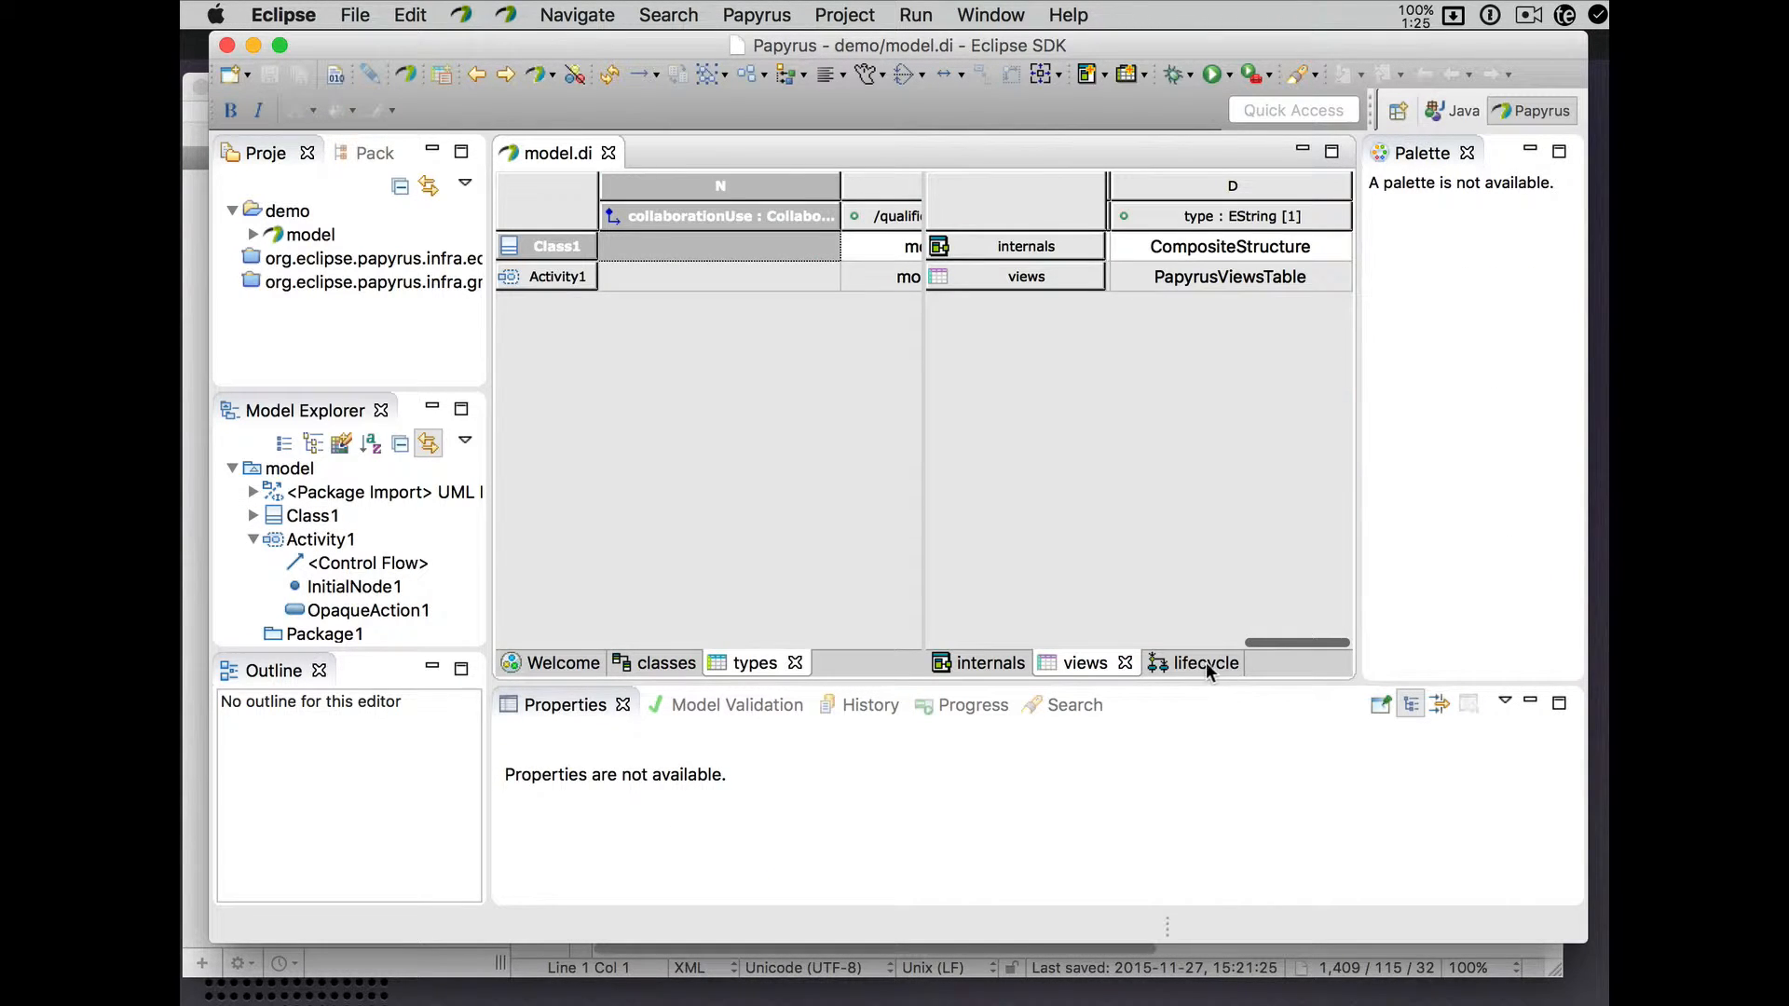
{"action": "left_click", "coordinate": [1204, 661]}
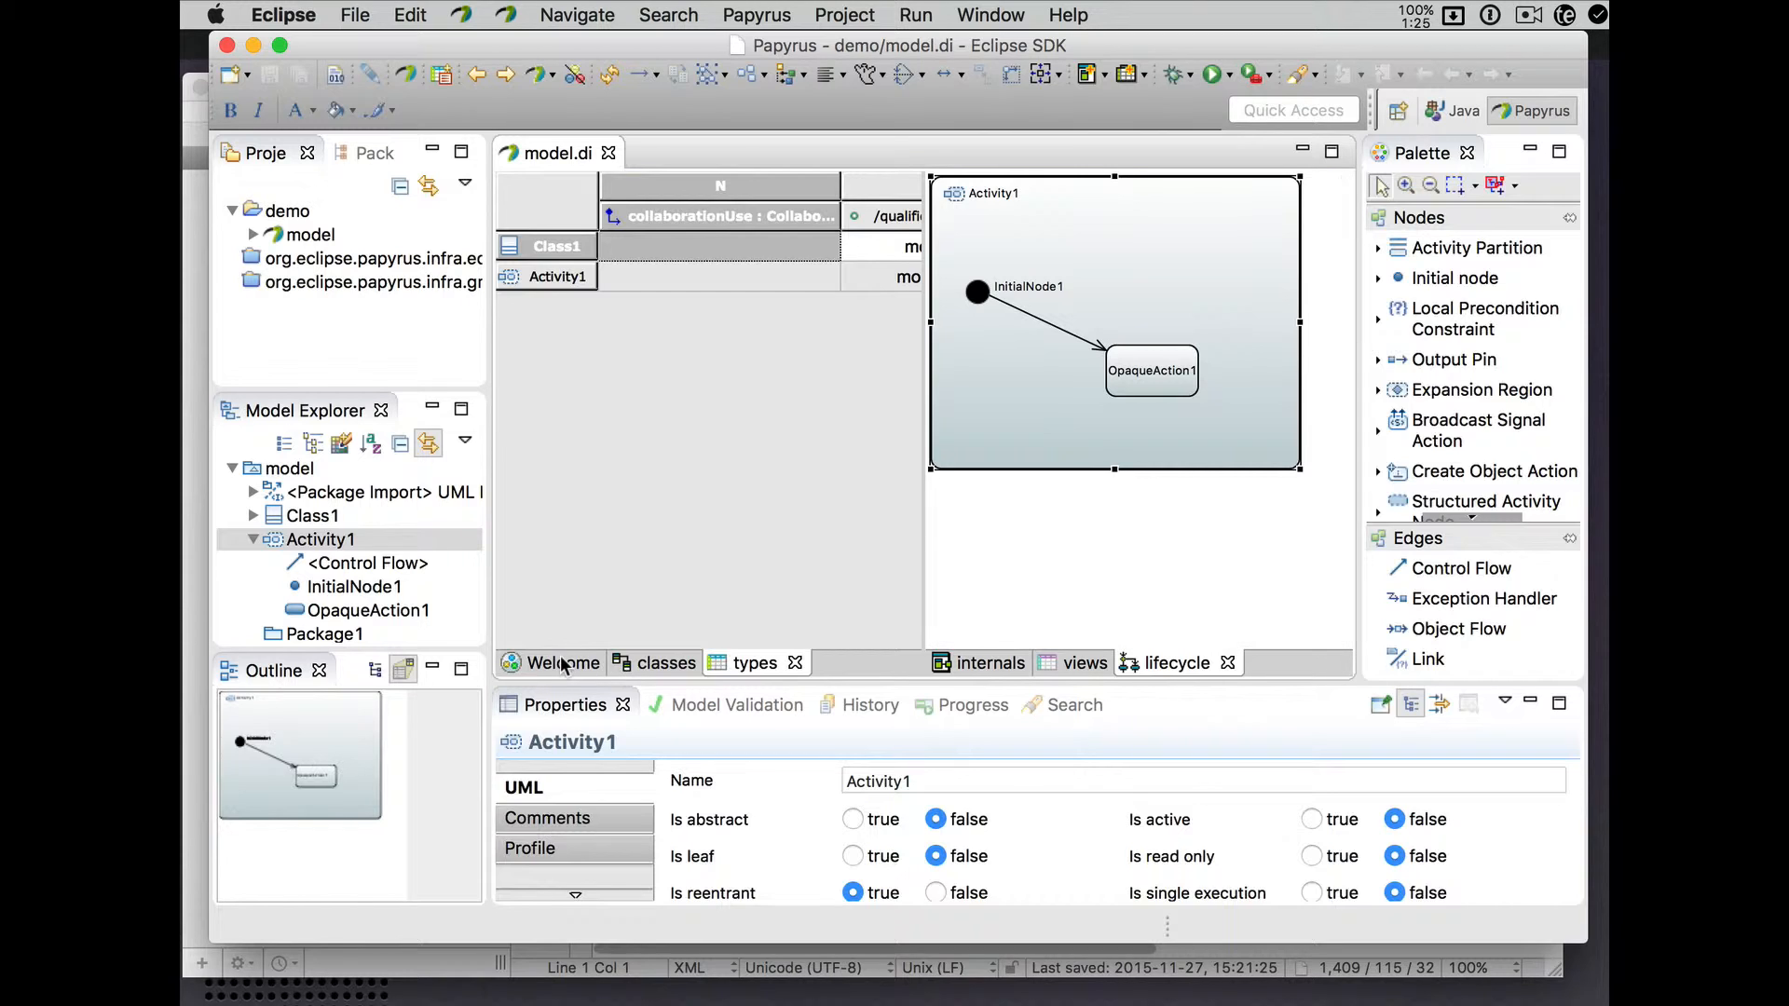
{"action": "left_click", "coordinate": [564, 663]}
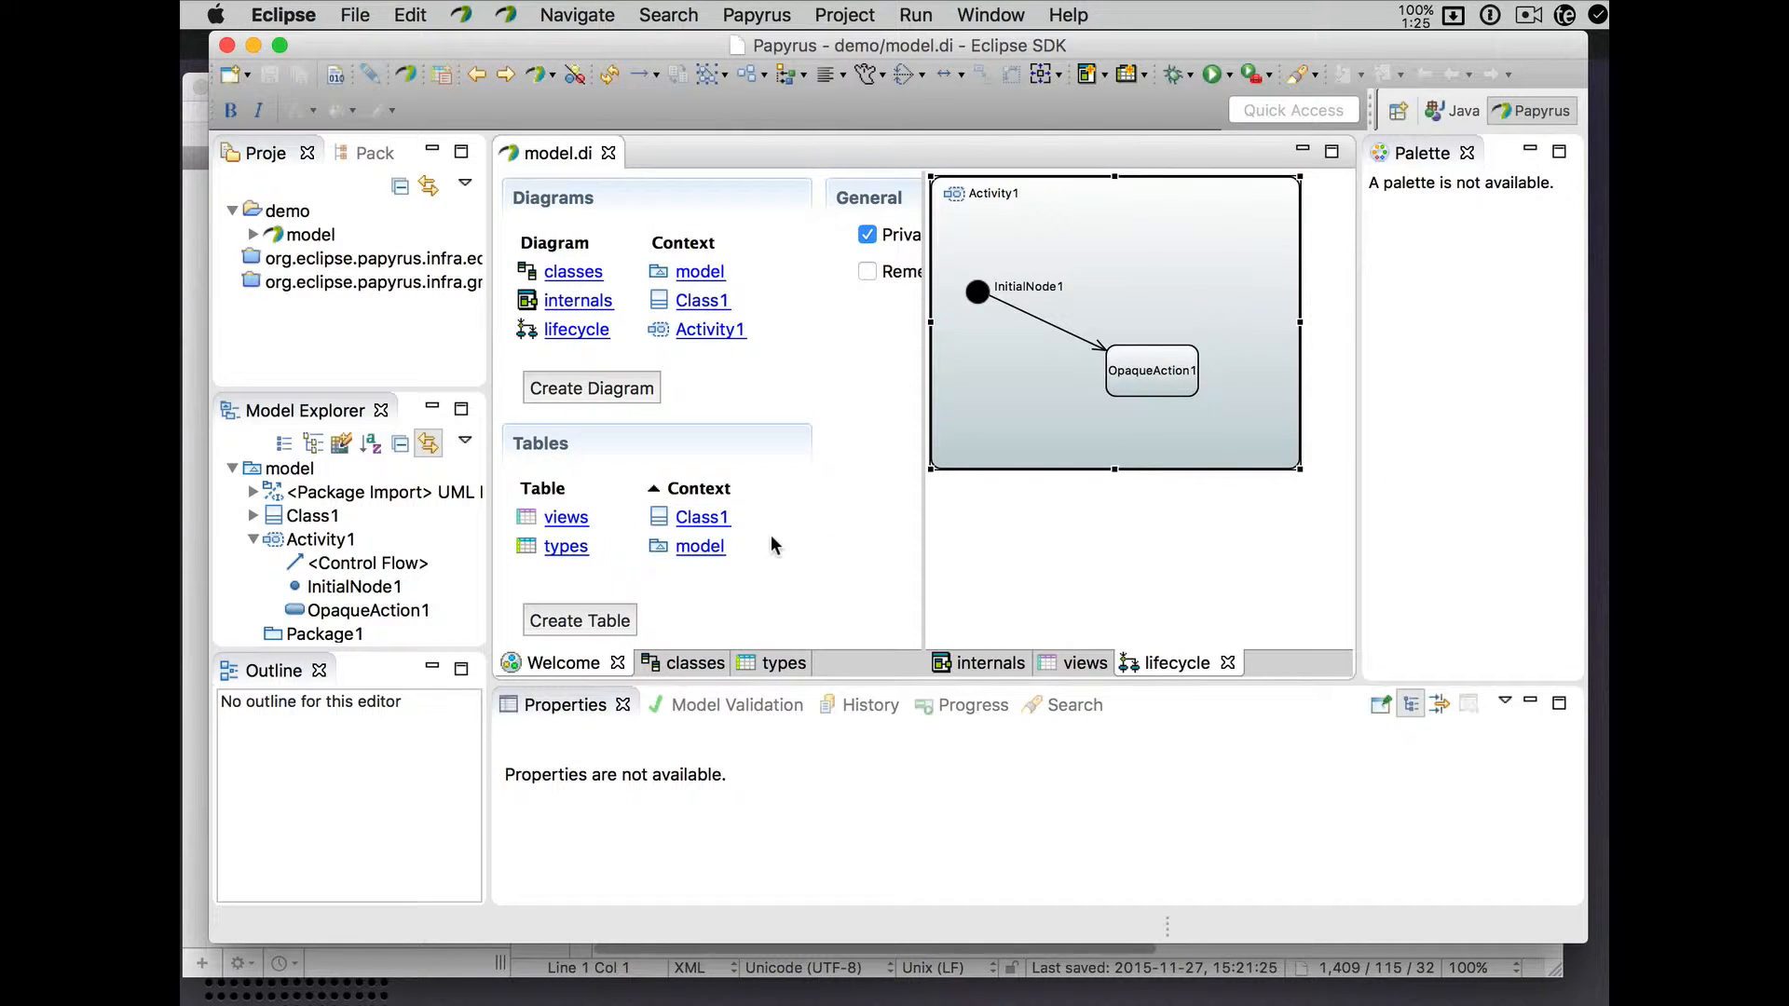
{"action": "scroll", "coordinate": [770, 535], "scroll_direction": "right", "scroll_amount": 5}
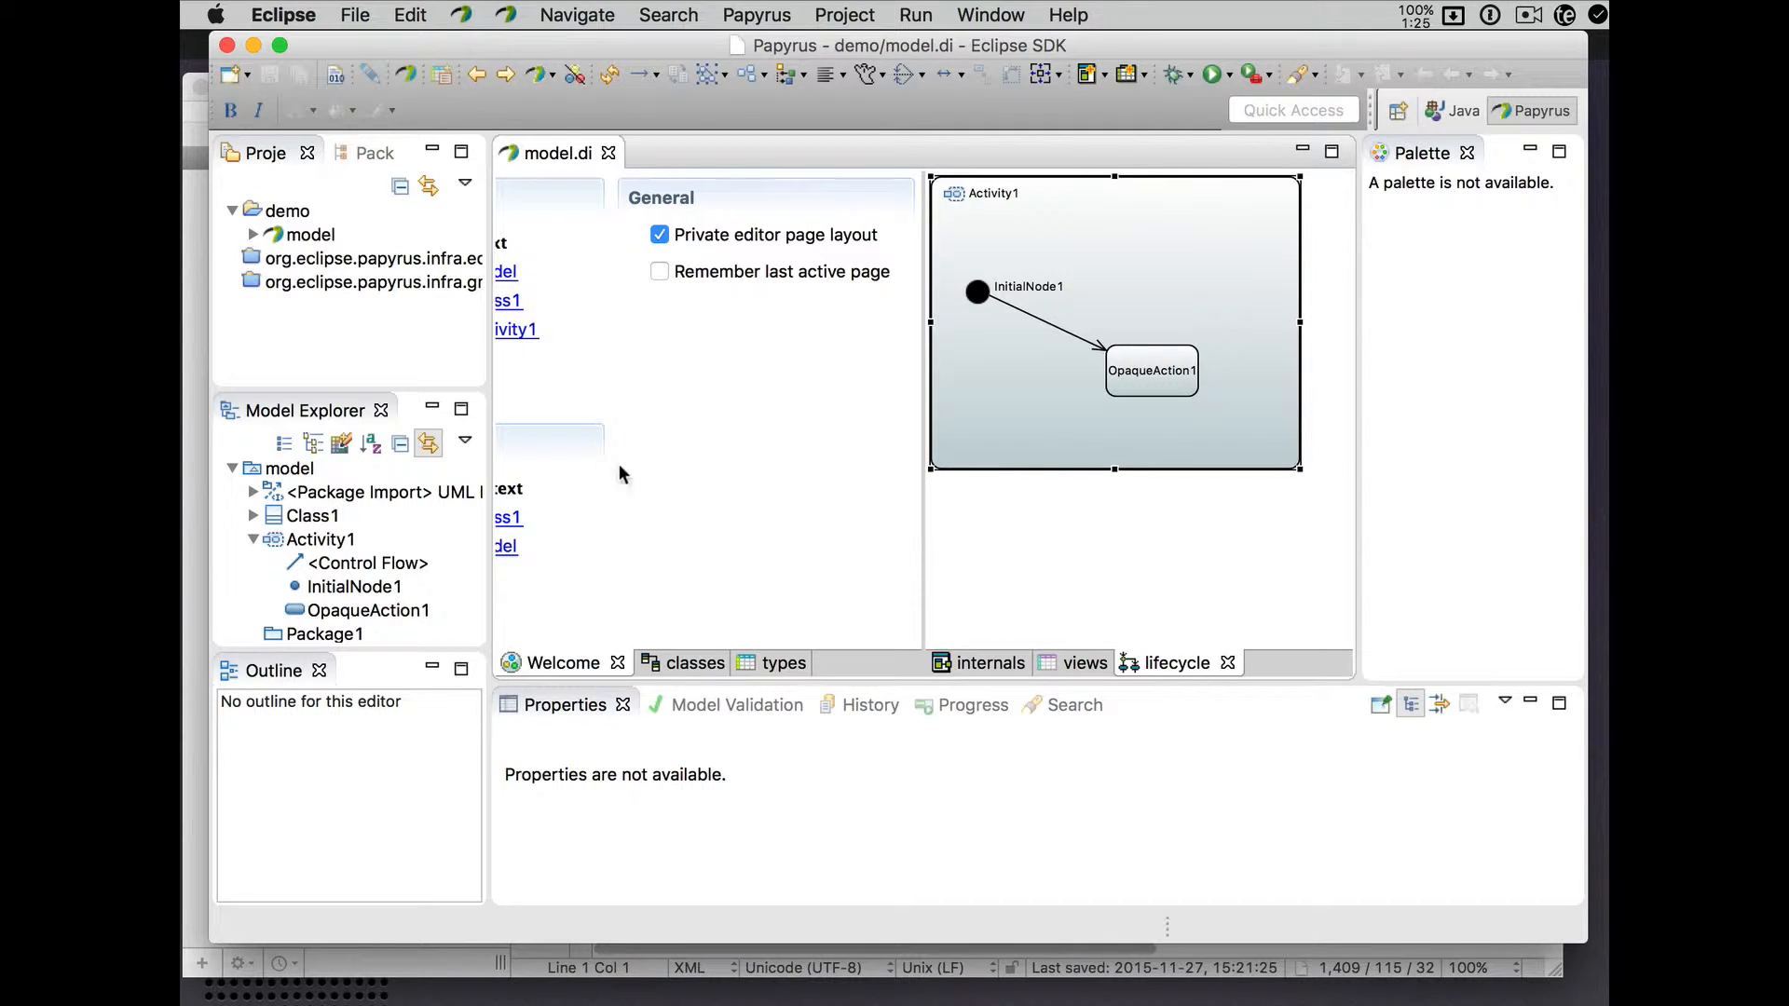
{"action": "left_click", "coordinate": [189, 663]}
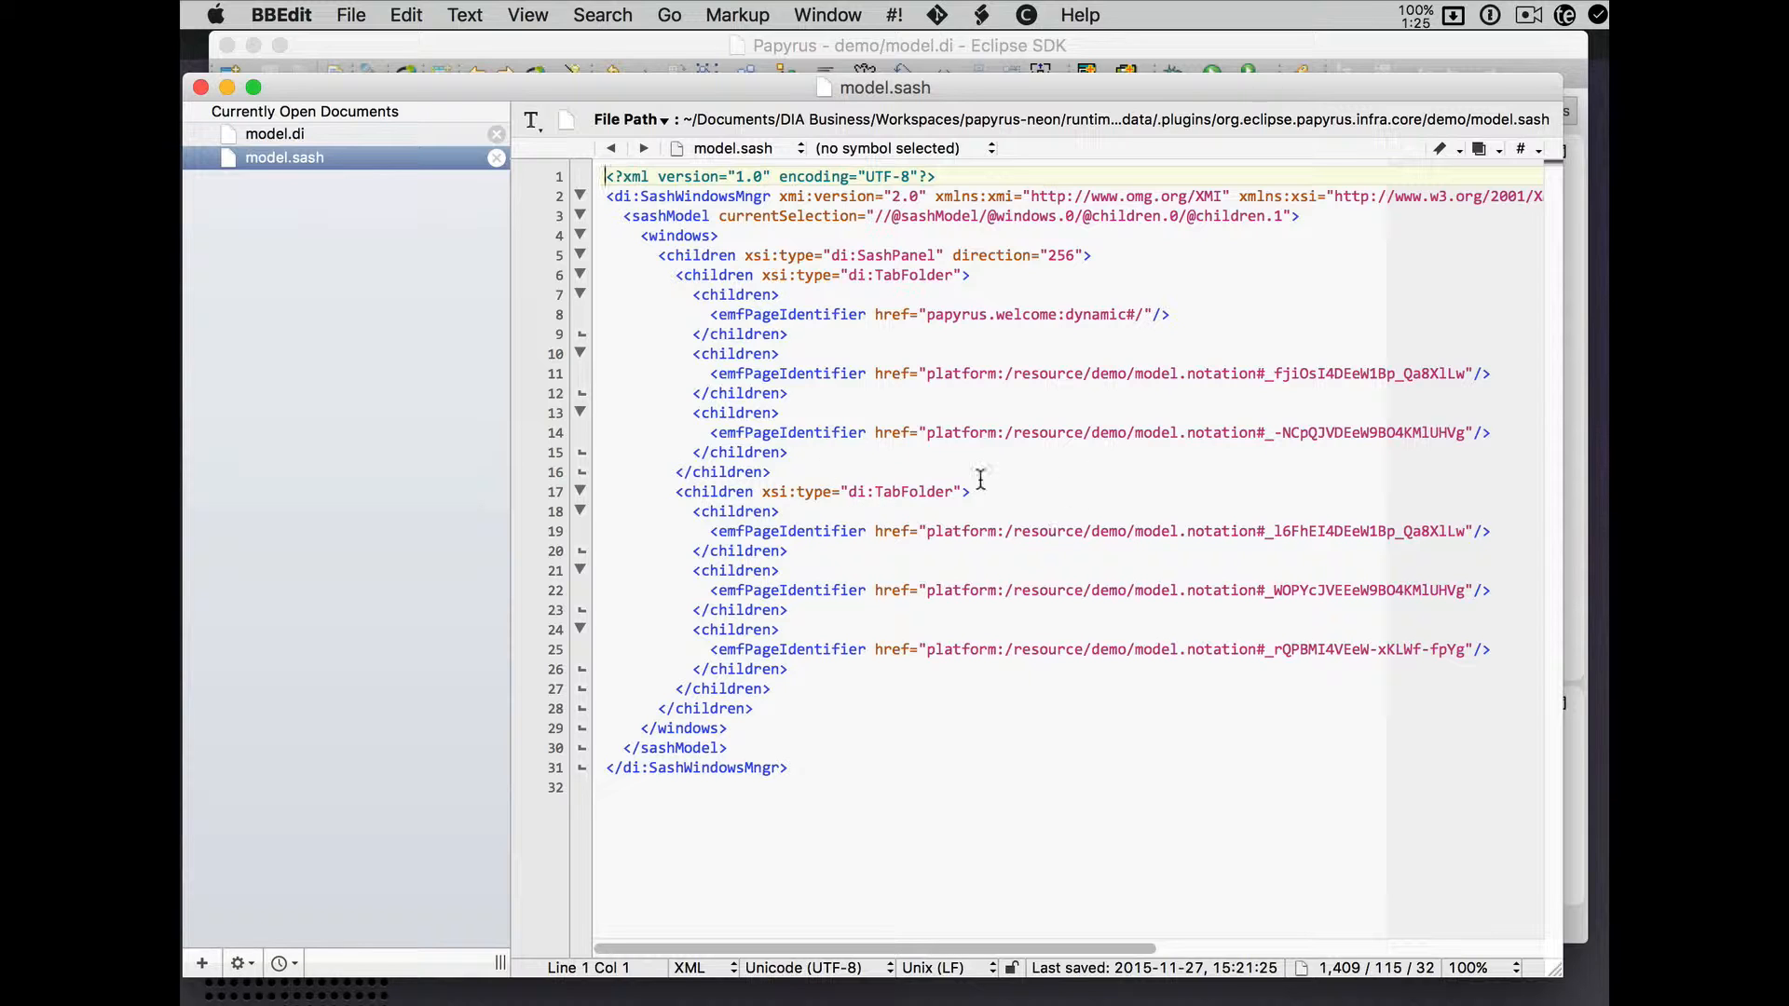
{"action": "left_click", "coordinate": [934, 314]}
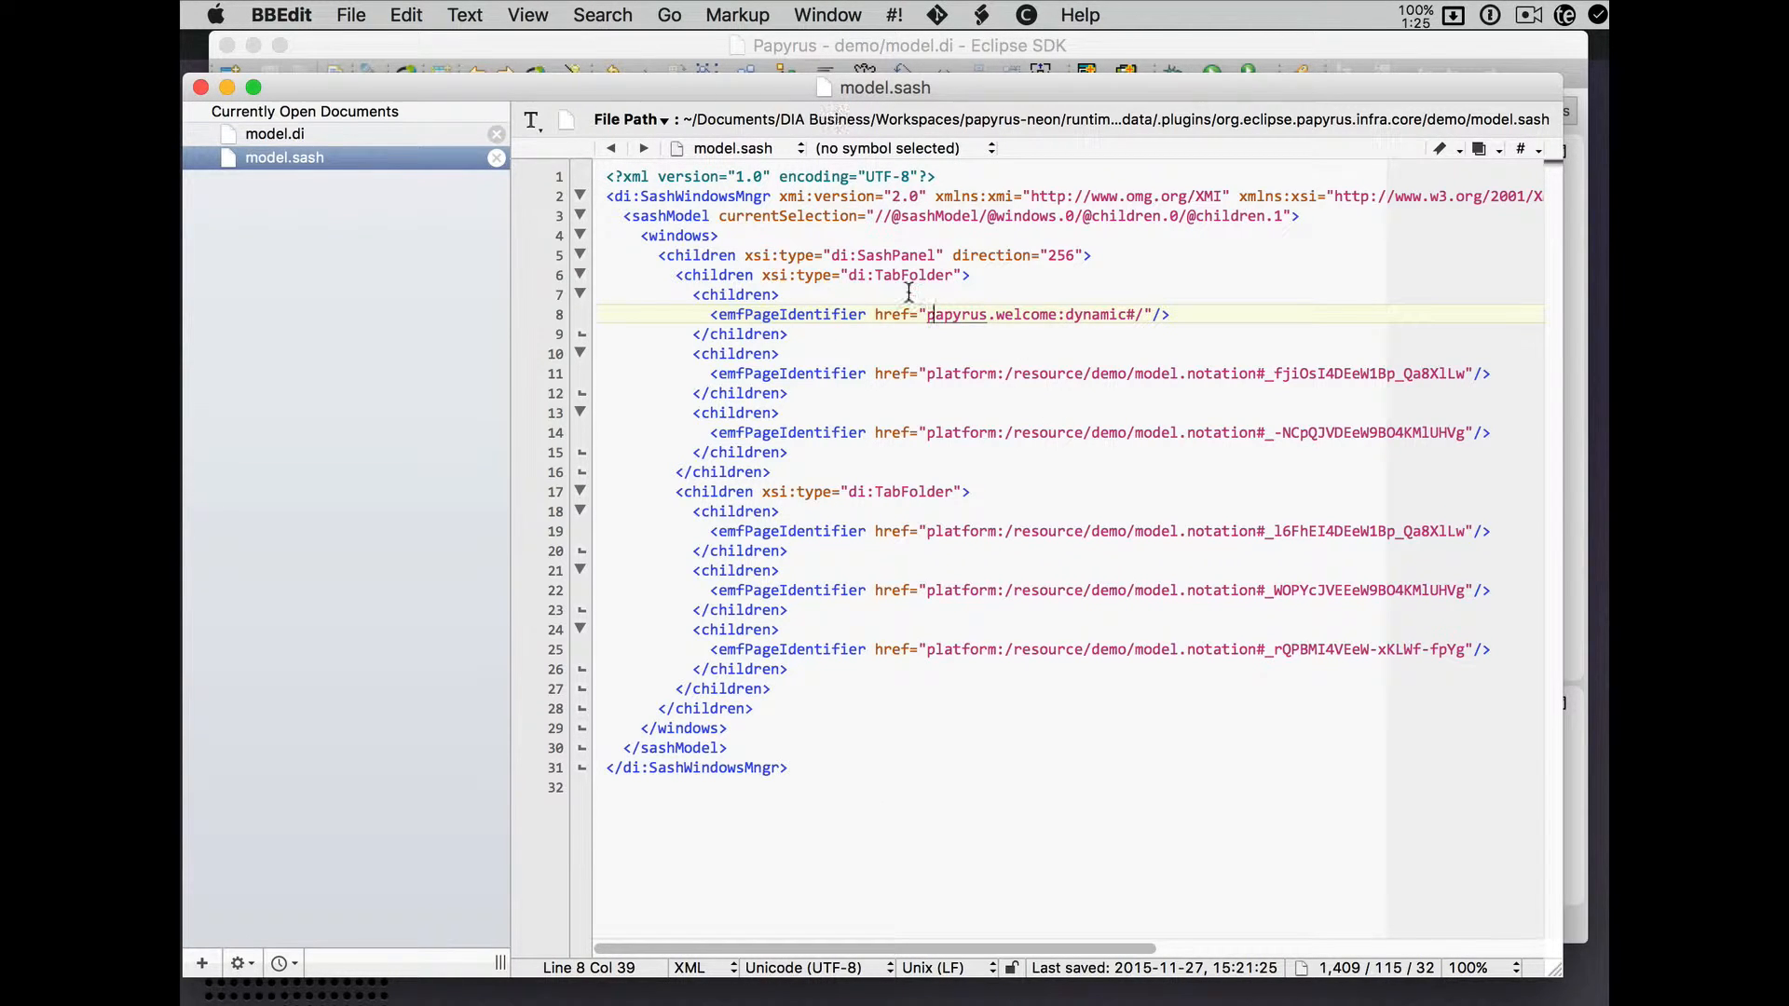
{"action": "left_click", "coordinate": [641, 39]}
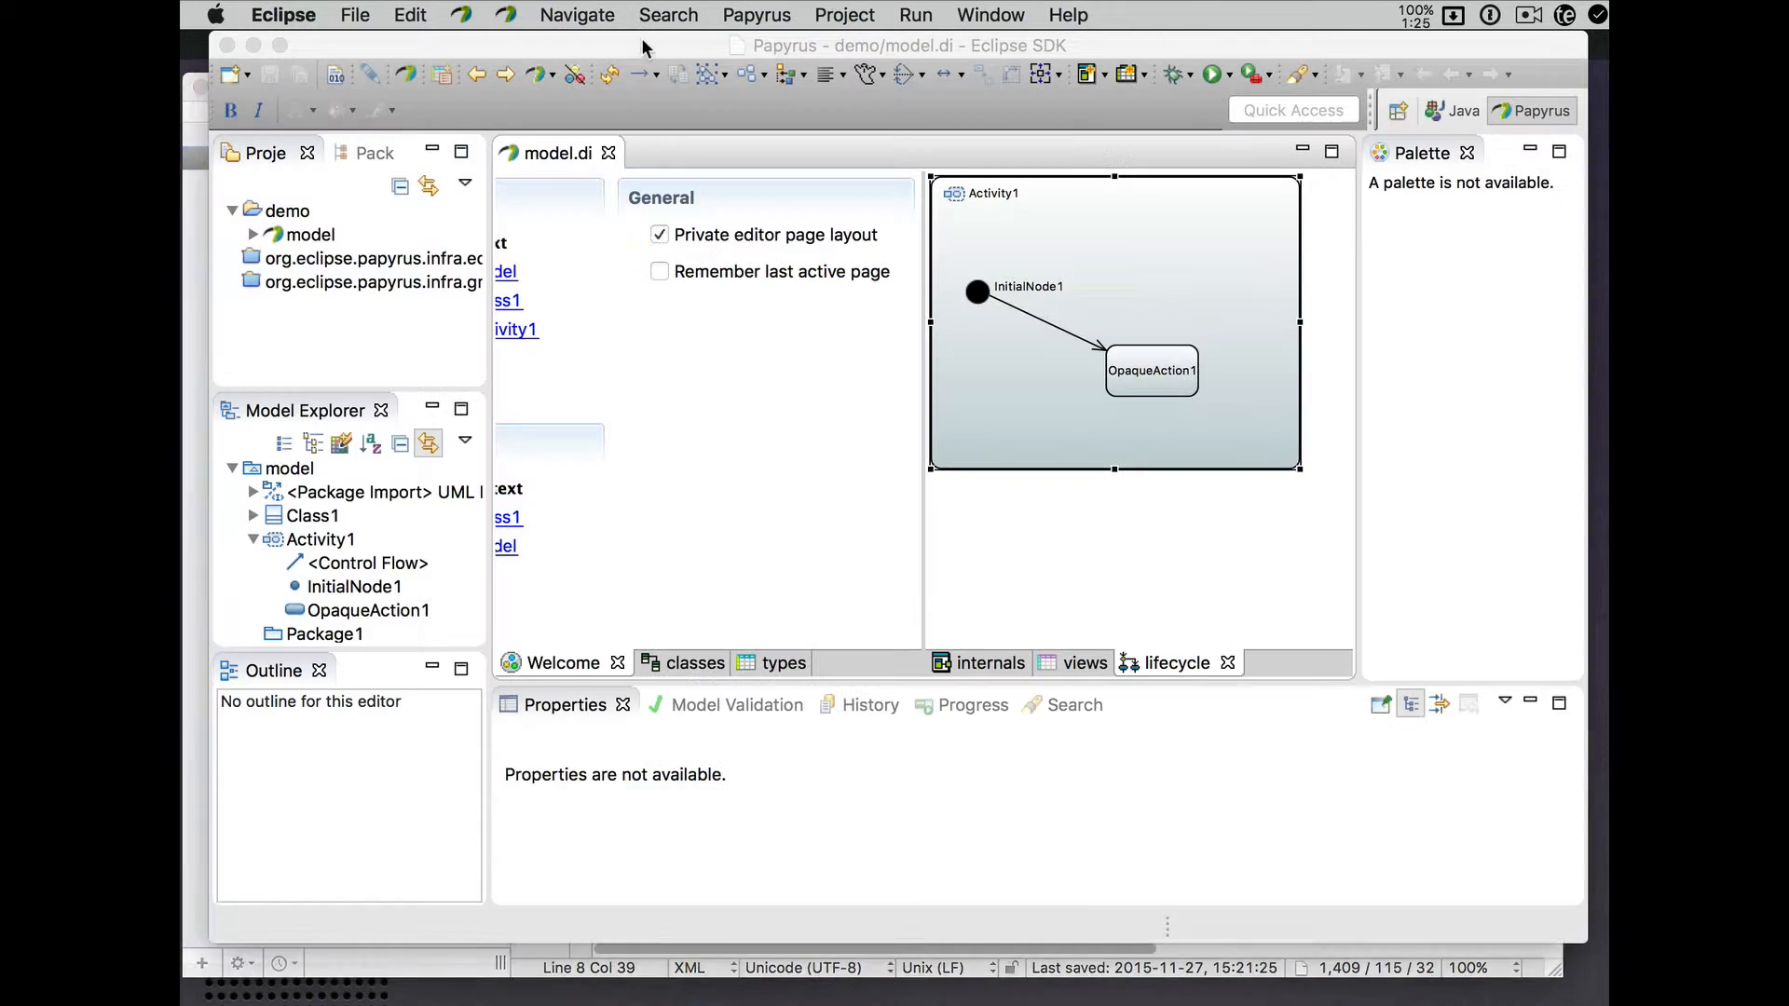
- Show the classes diagram and views table, then close model.di and reopen it from Project Explorer
{"action": "left_click", "coordinate": [677, 665]}
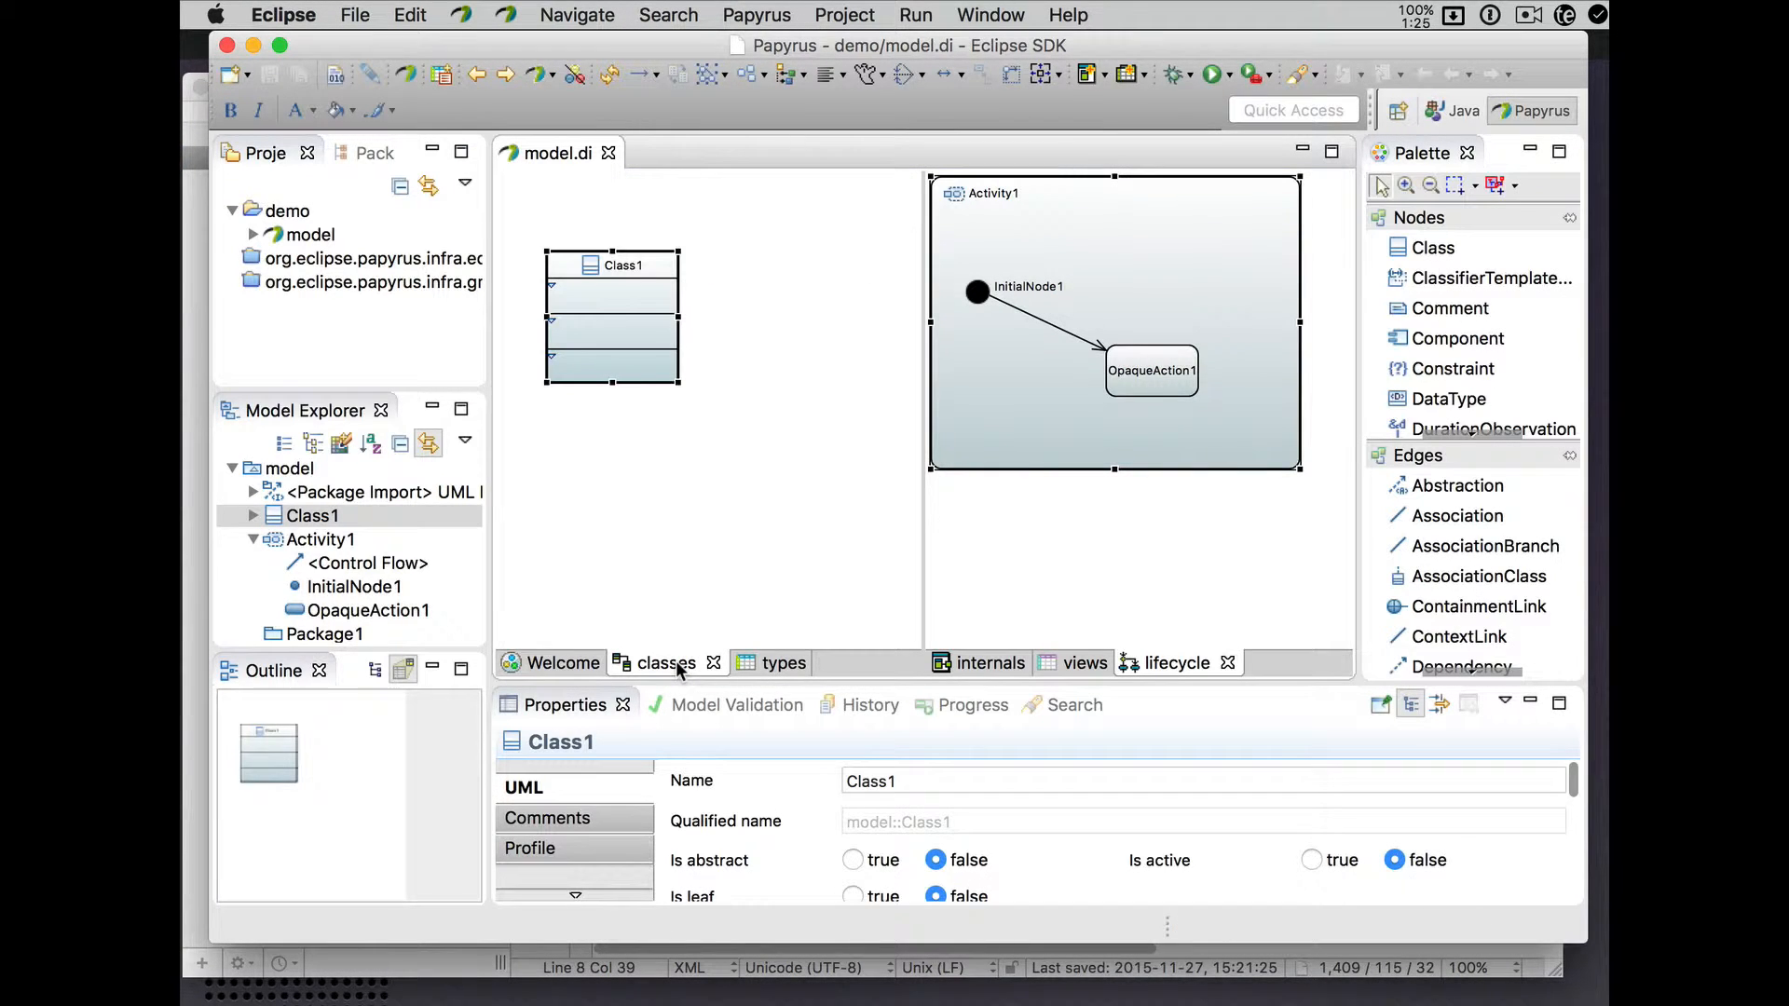
{"action": "left_click", "coordinate": [1081, 664]}
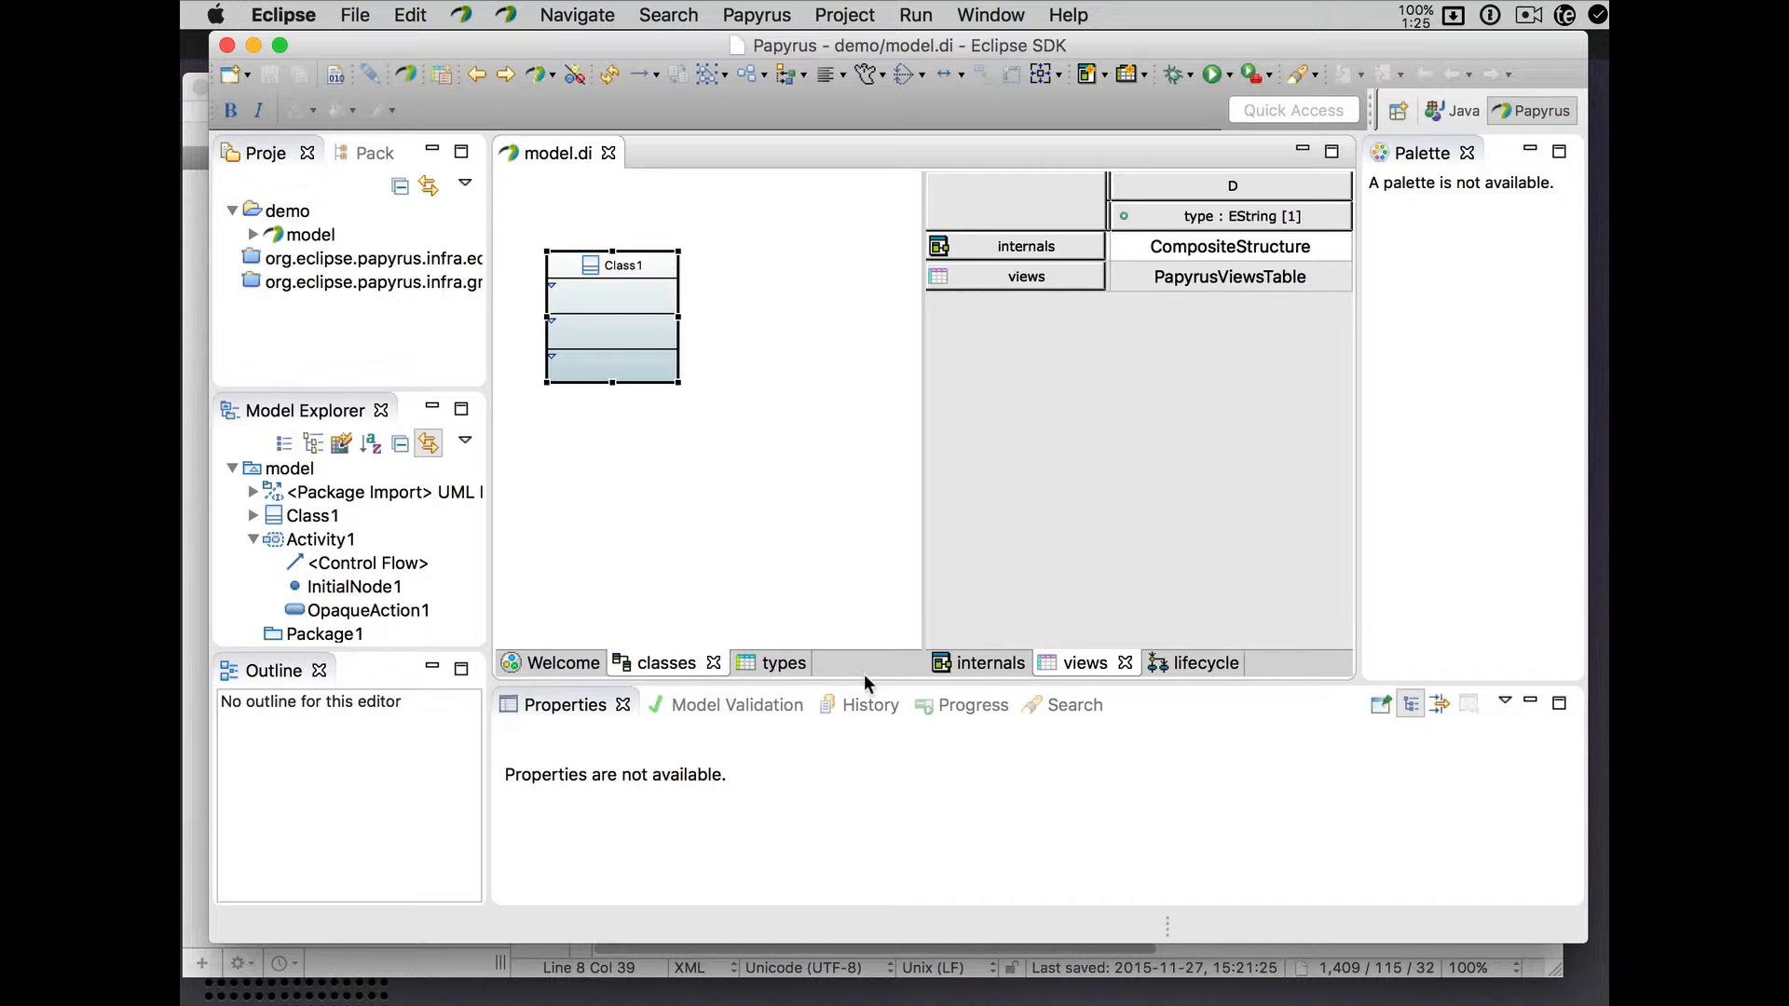
{"action": "left_click", "coordinate": [609, 152]}
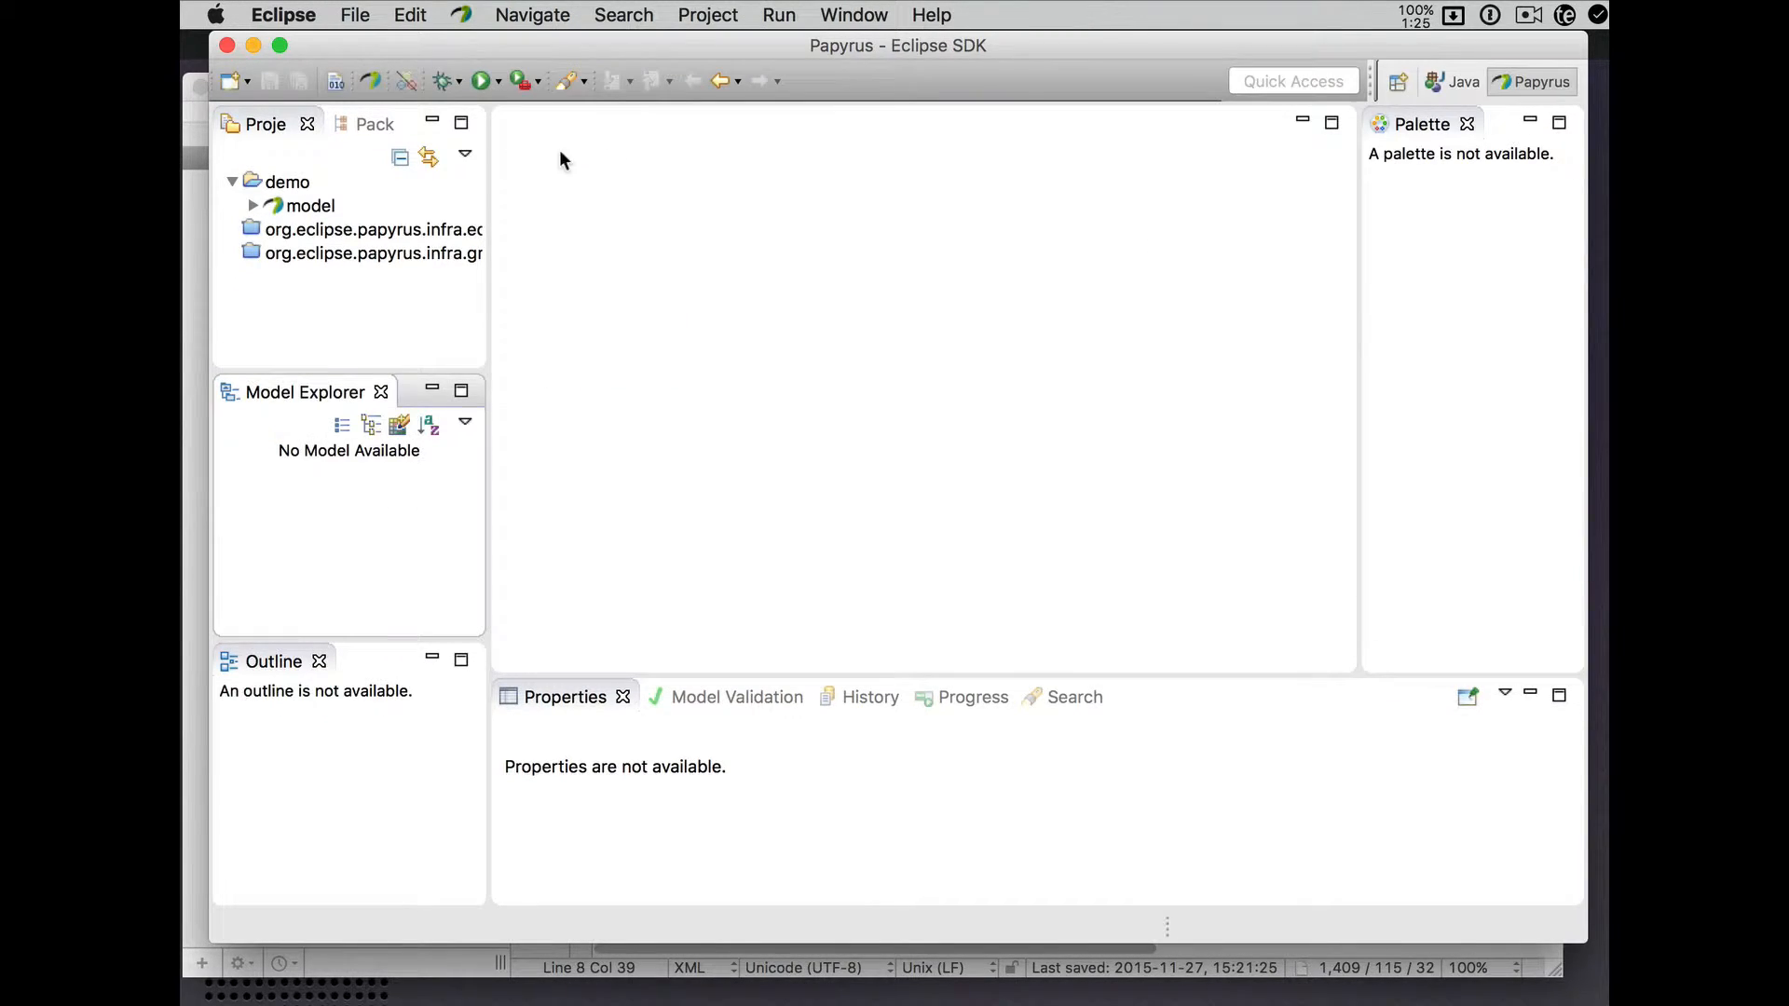
{"action": "left_click", "coordinate": [321, 209]}
{"action": "double_click", "coordinate": [321, 209]}
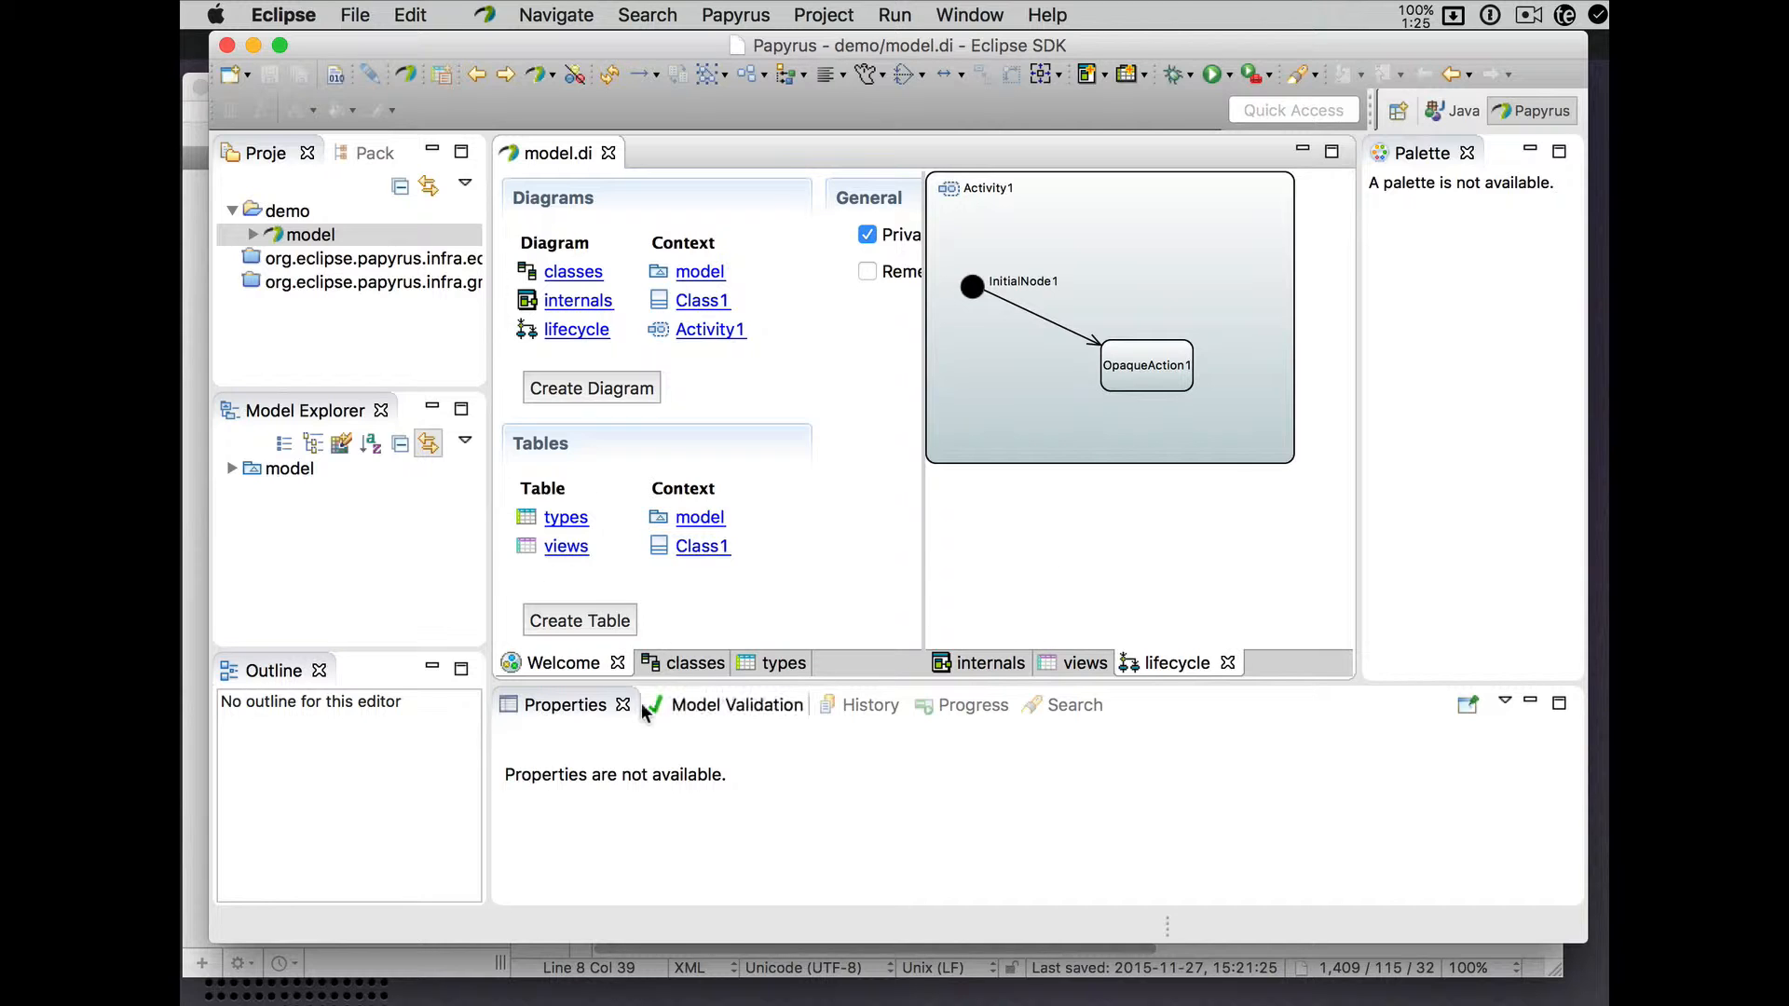
- With the views table on the right, enable Remember last active page in the Welcome page's General section
{"action": "left_click", "coordinate": [682, 663]}
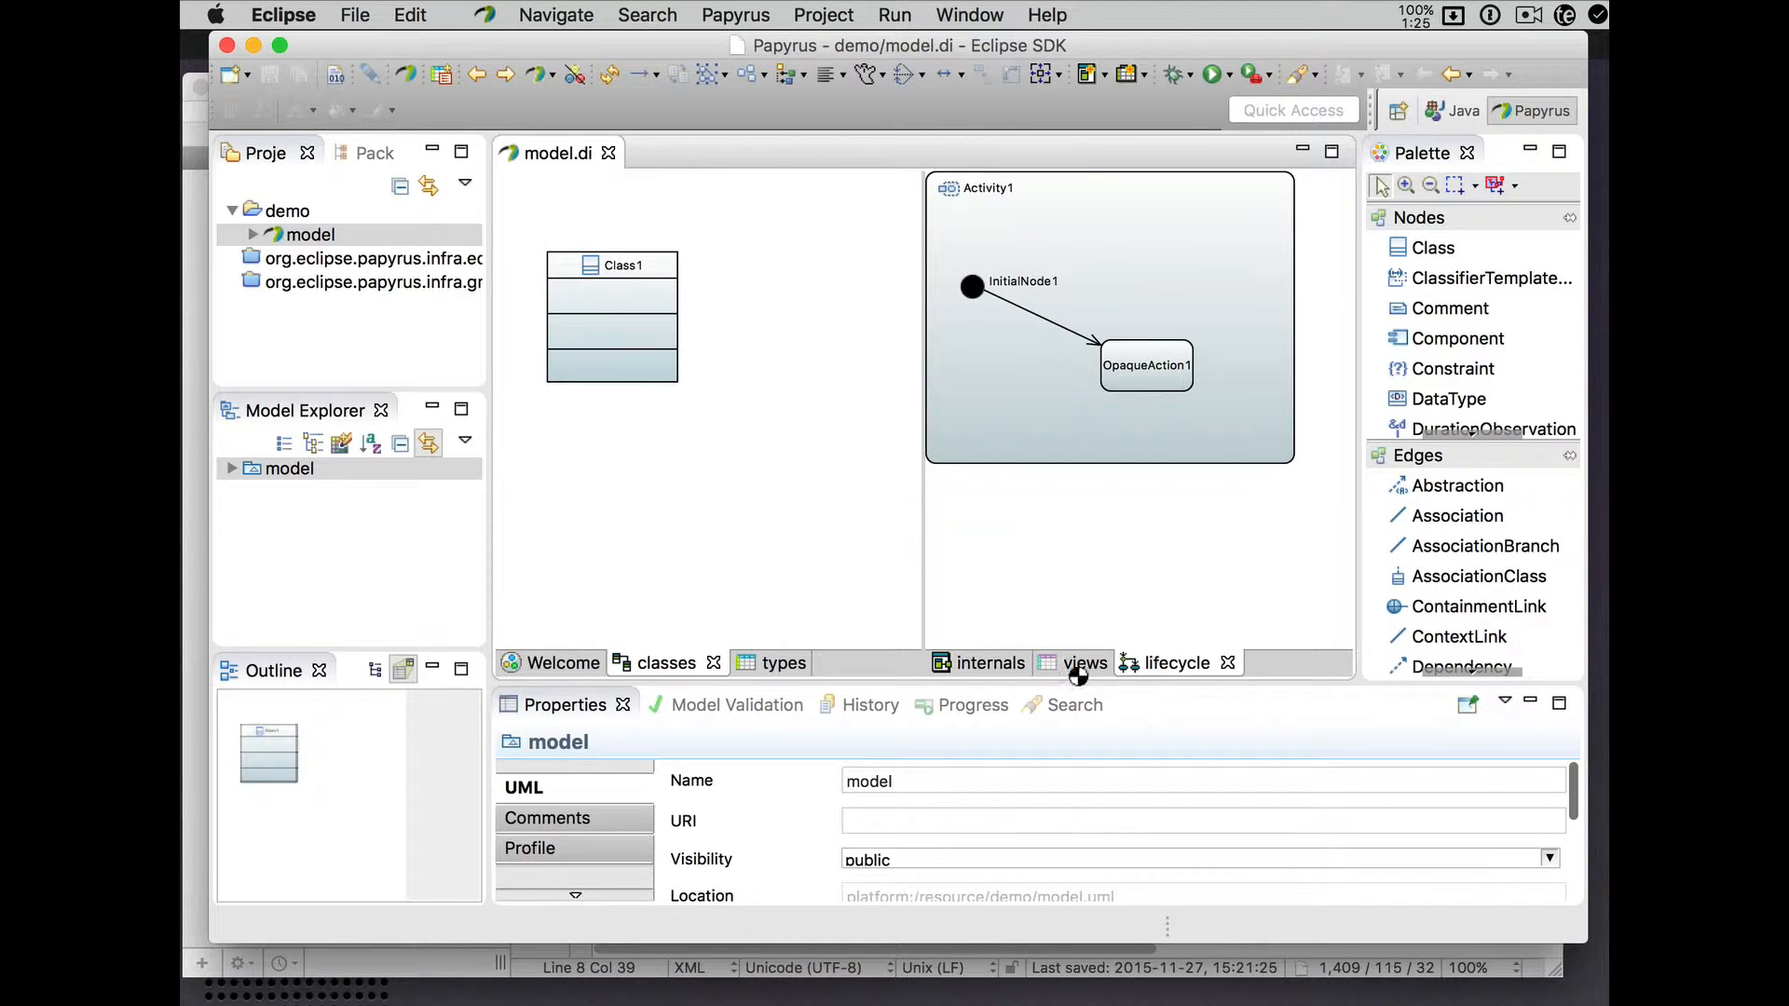
{"action": "left_click", "coordinate": [1078, 669]}
{"action": "left_click", "coordinate": [566, 666]}
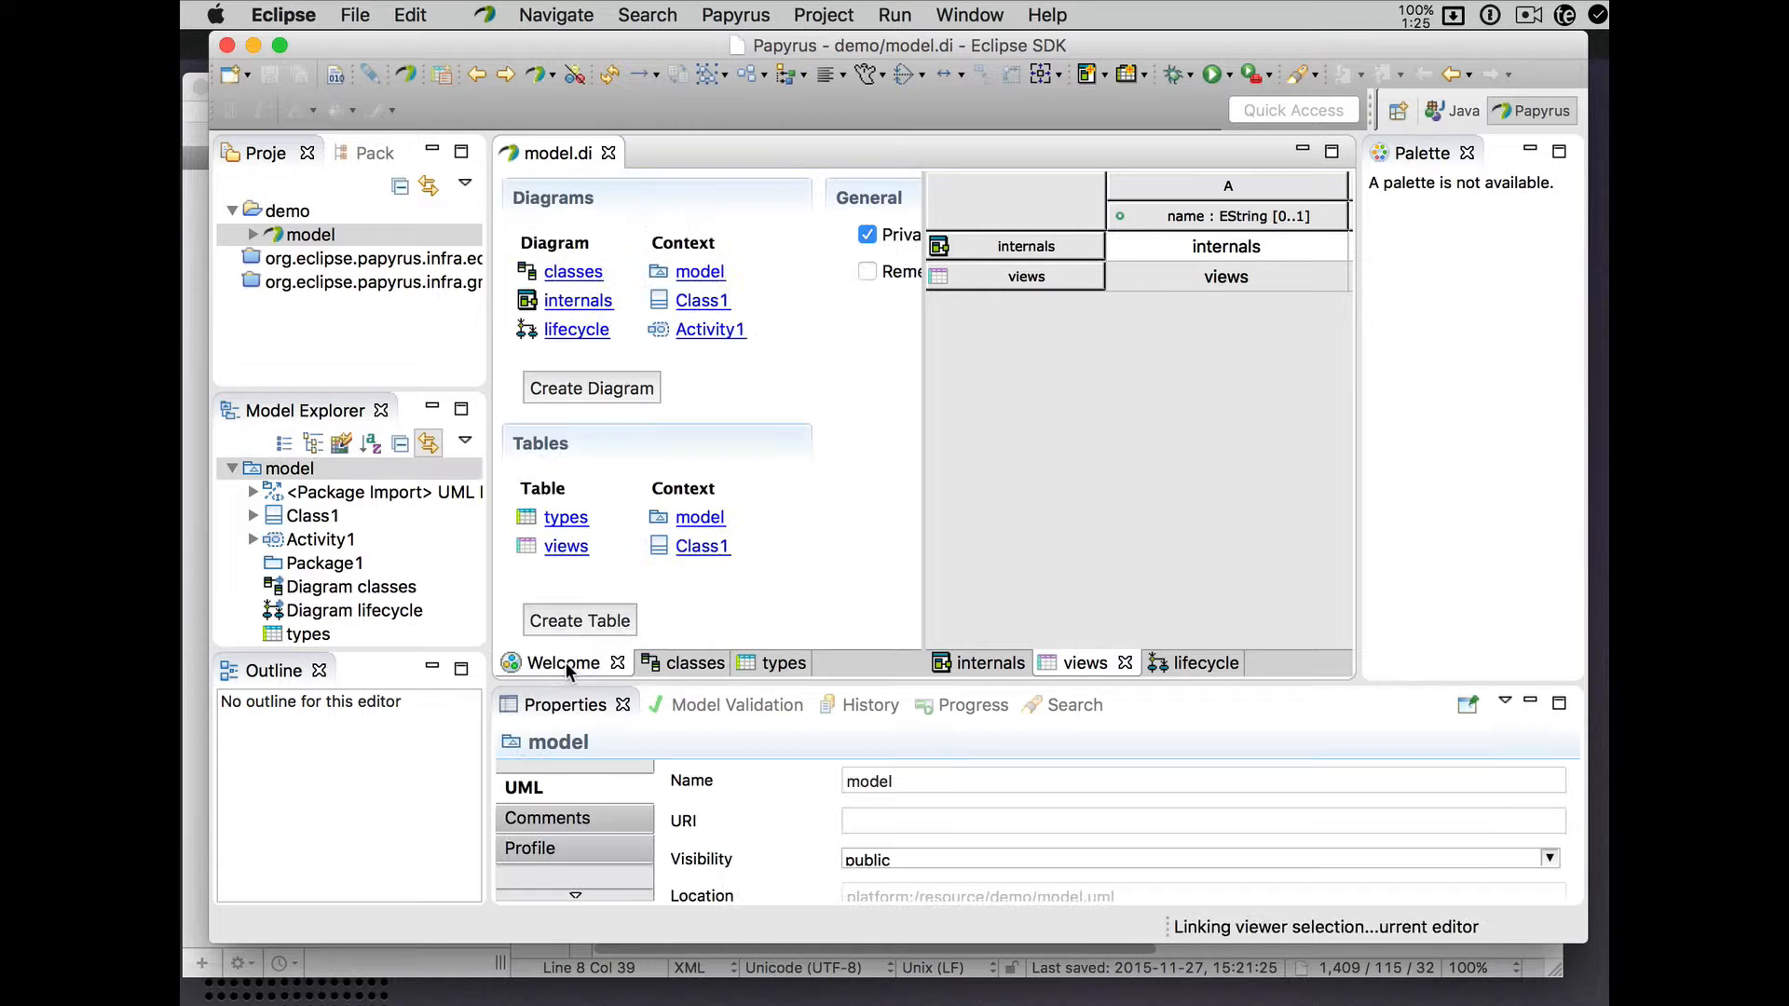
{"action": "scroll", "coordinate": [800, 401], "scroll_direction": "right", "scroll_amount": 5}
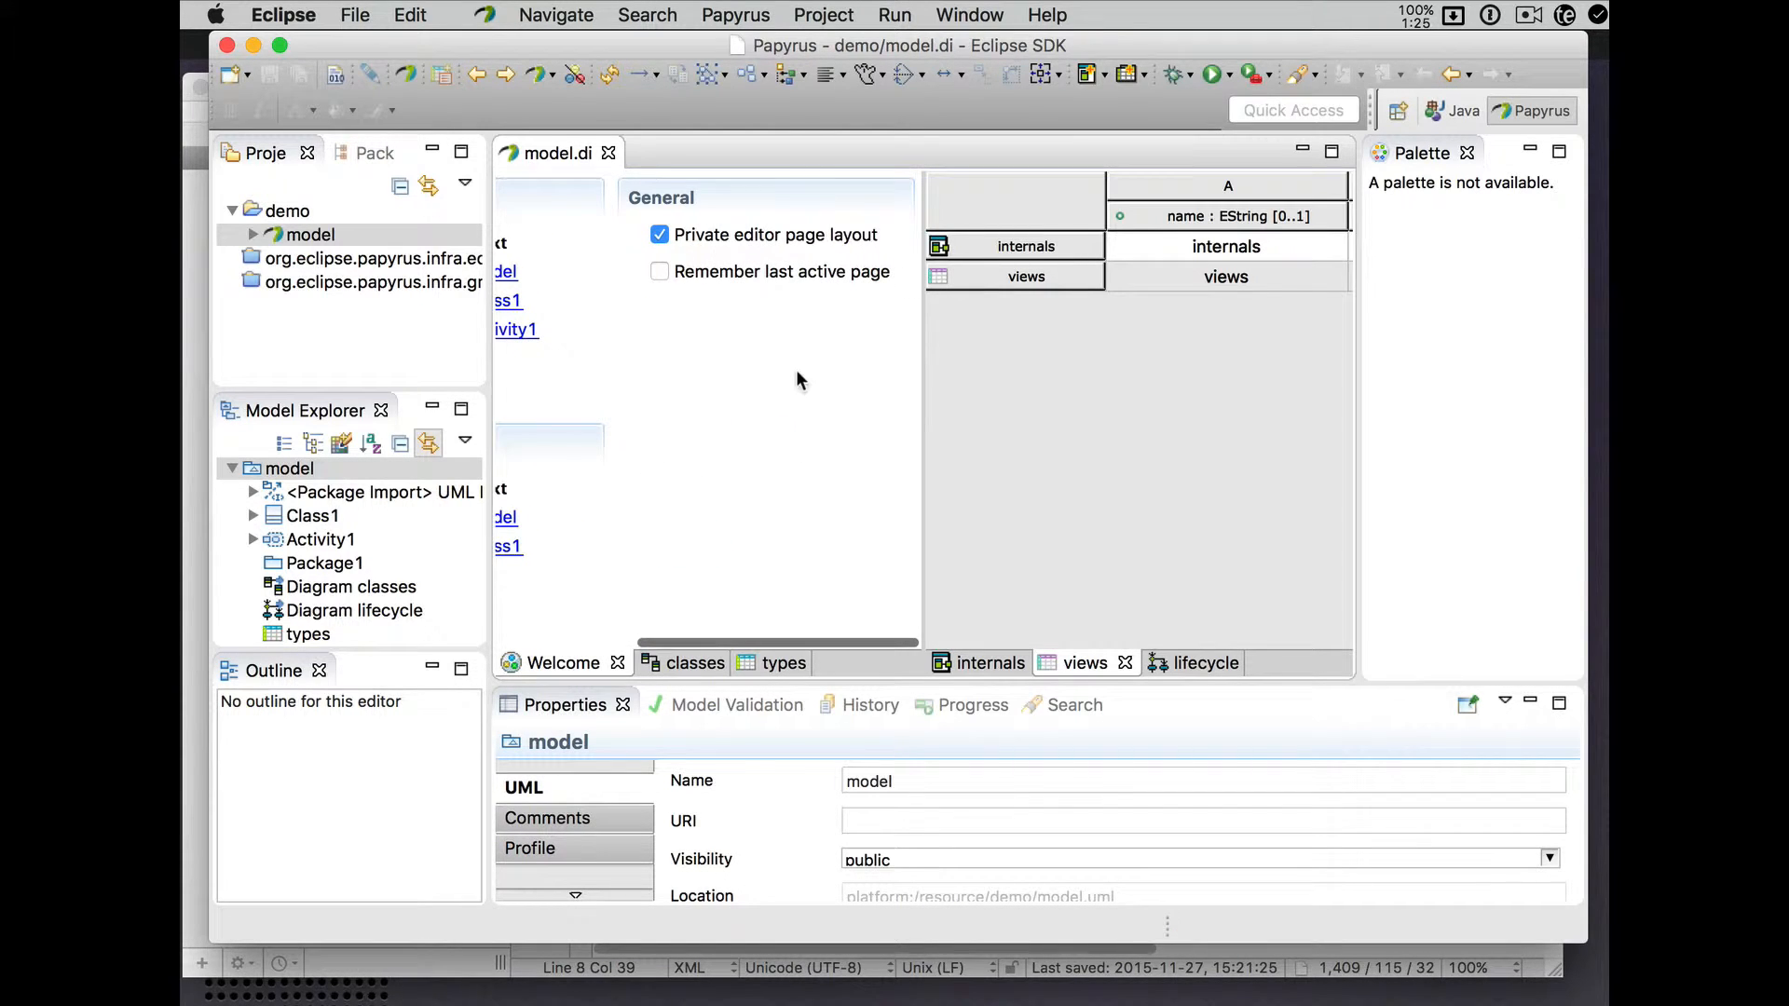
{"action": "left_click", "coordinate": [661, 273]}
- Review the currentSelection and restoreActivePage attributes in model.sash, then return to Papyrus
{"action": "left_click", "coordinate": [187, 405]}
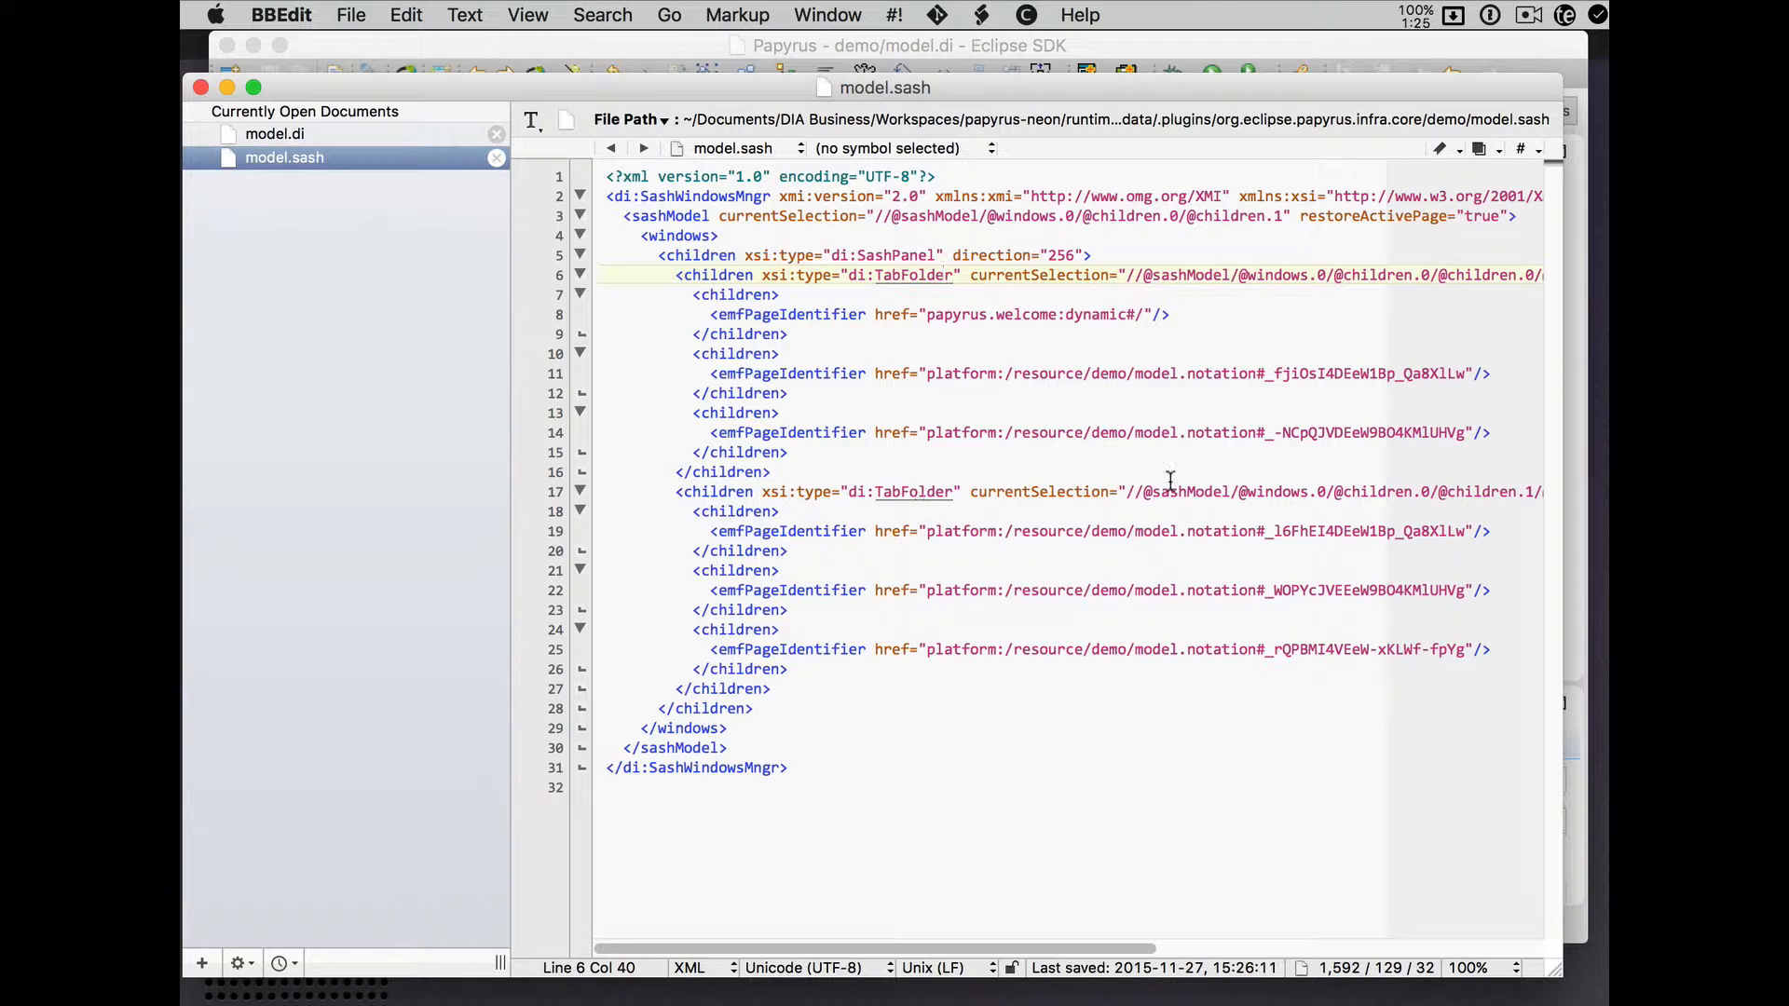
{"action": "scroll", "coordinate": [1171, 480], "scroll_direction": "right", "scroll_amount": 10}
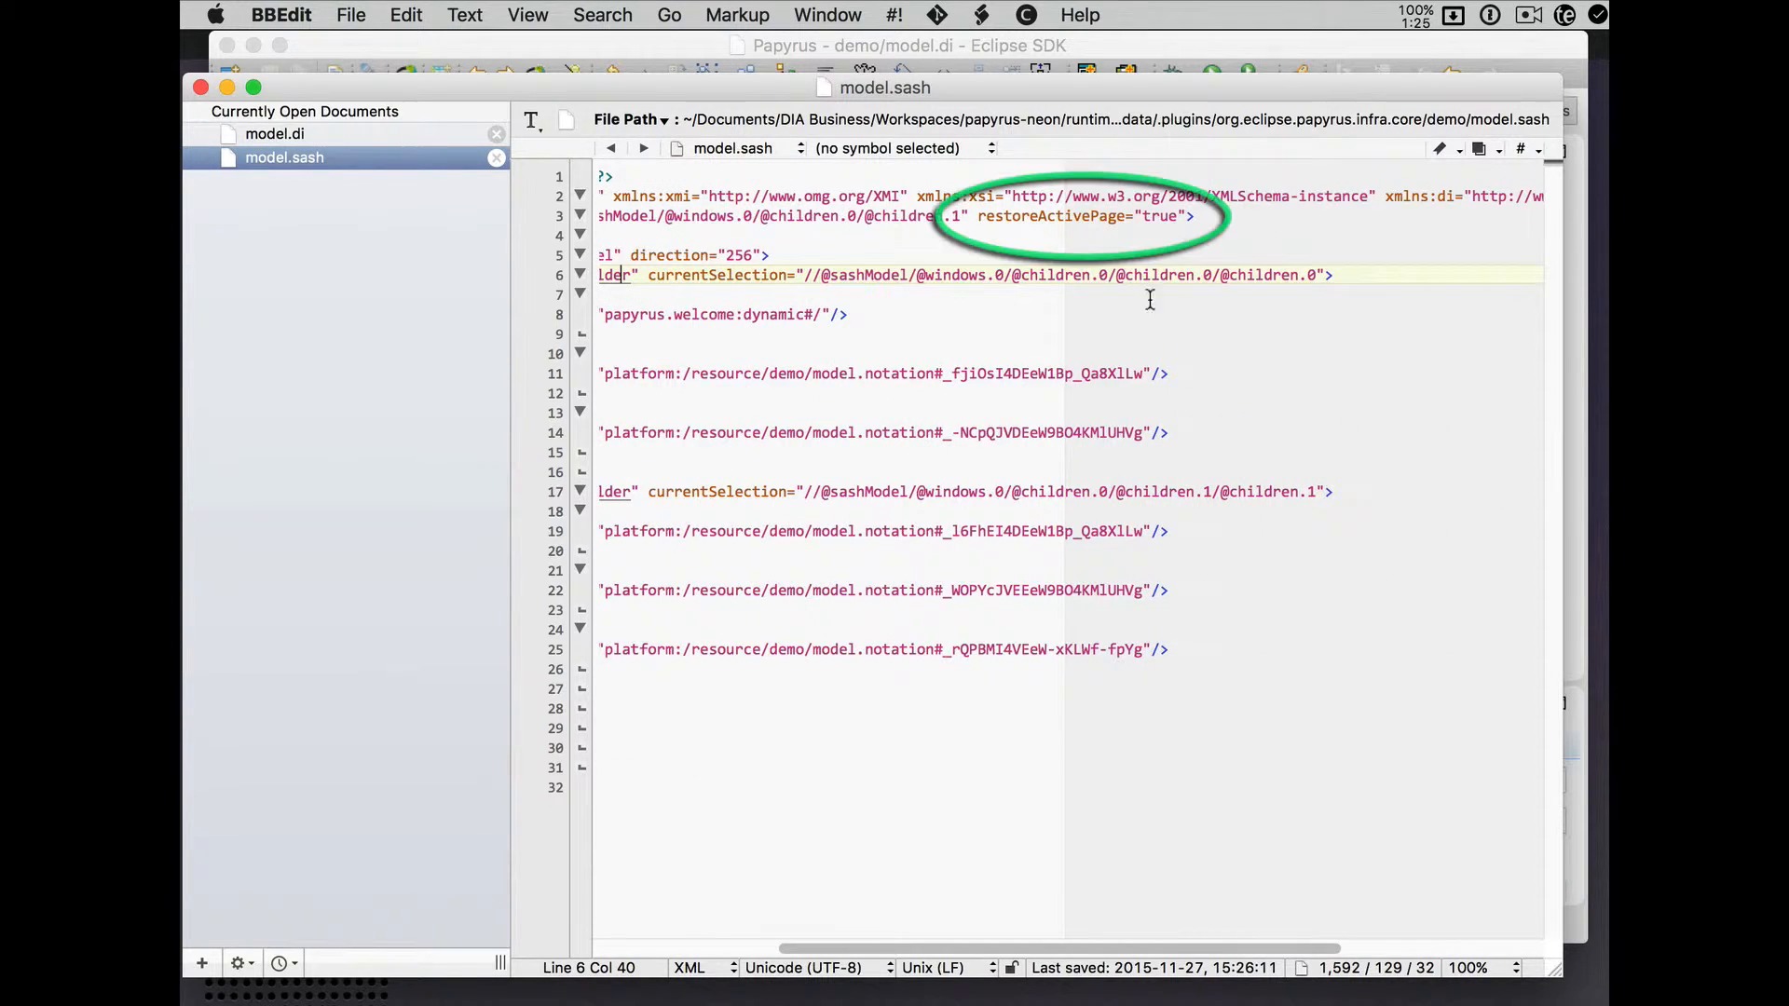
{"action": "scroll", "coordinate": [933, 362], "scroll_direction": "left", "scroll_amount": 10}
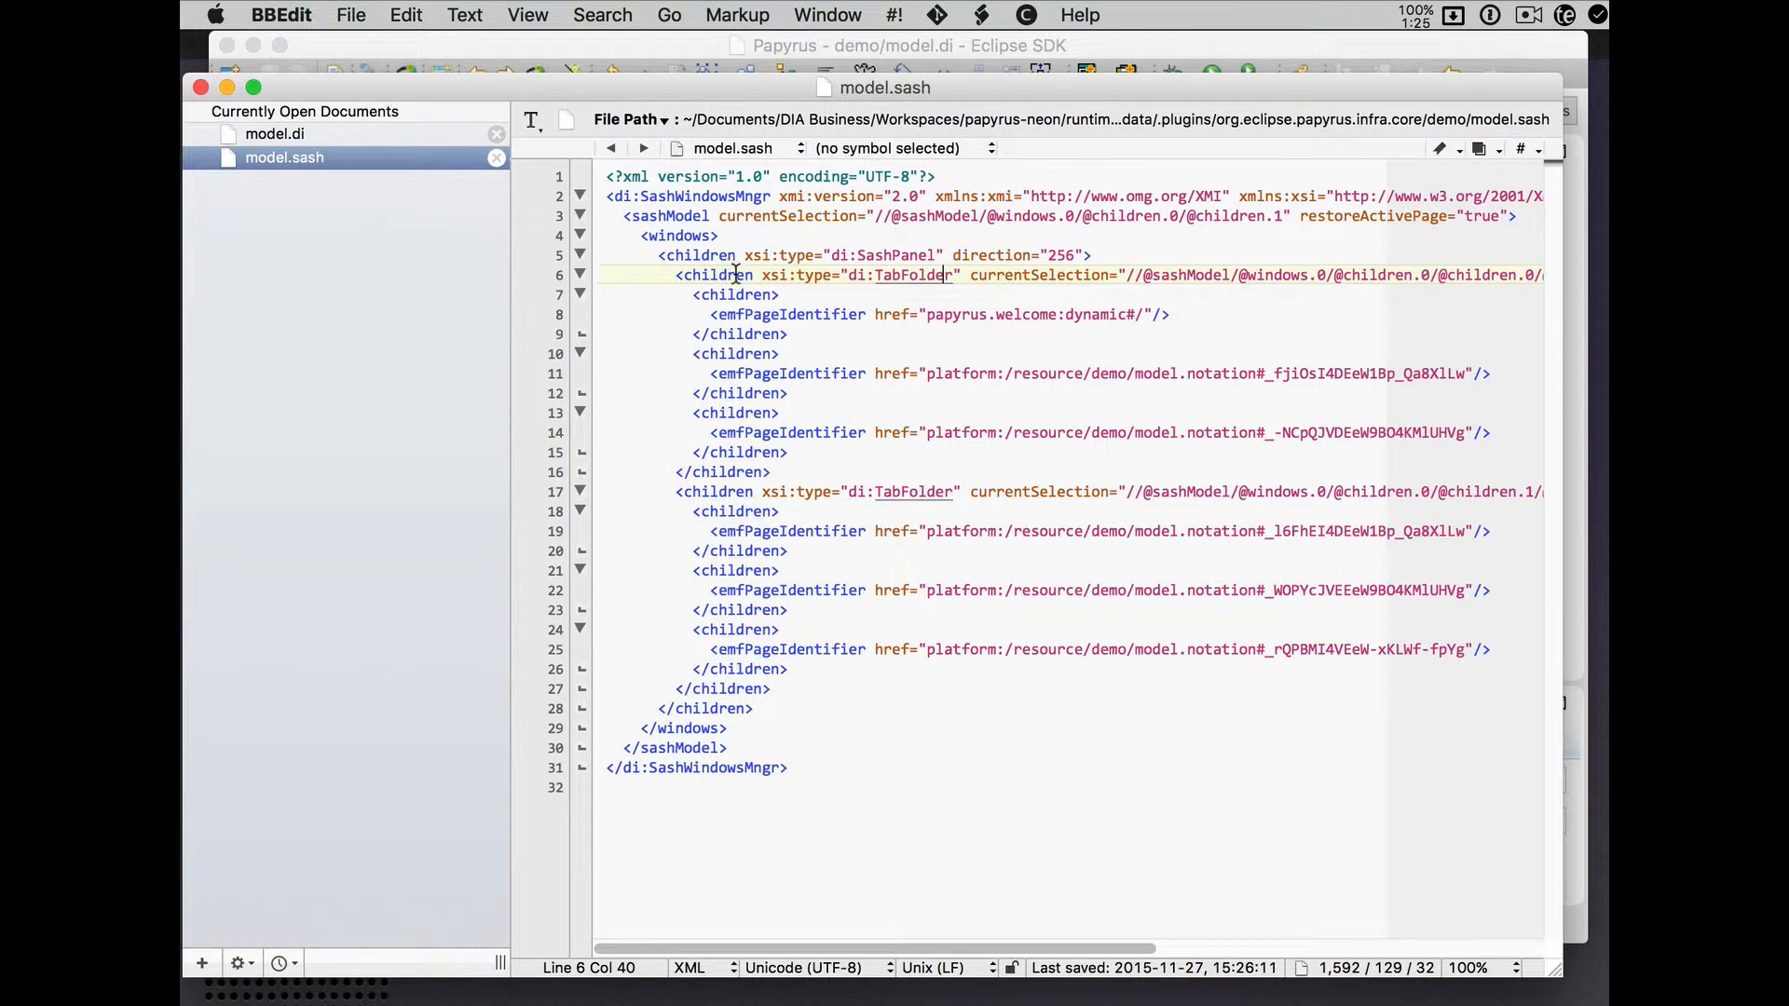
{"action": "scroll", "coordinate": [986, 280], "scroll_direction": "right", "scroll_amount": 6}
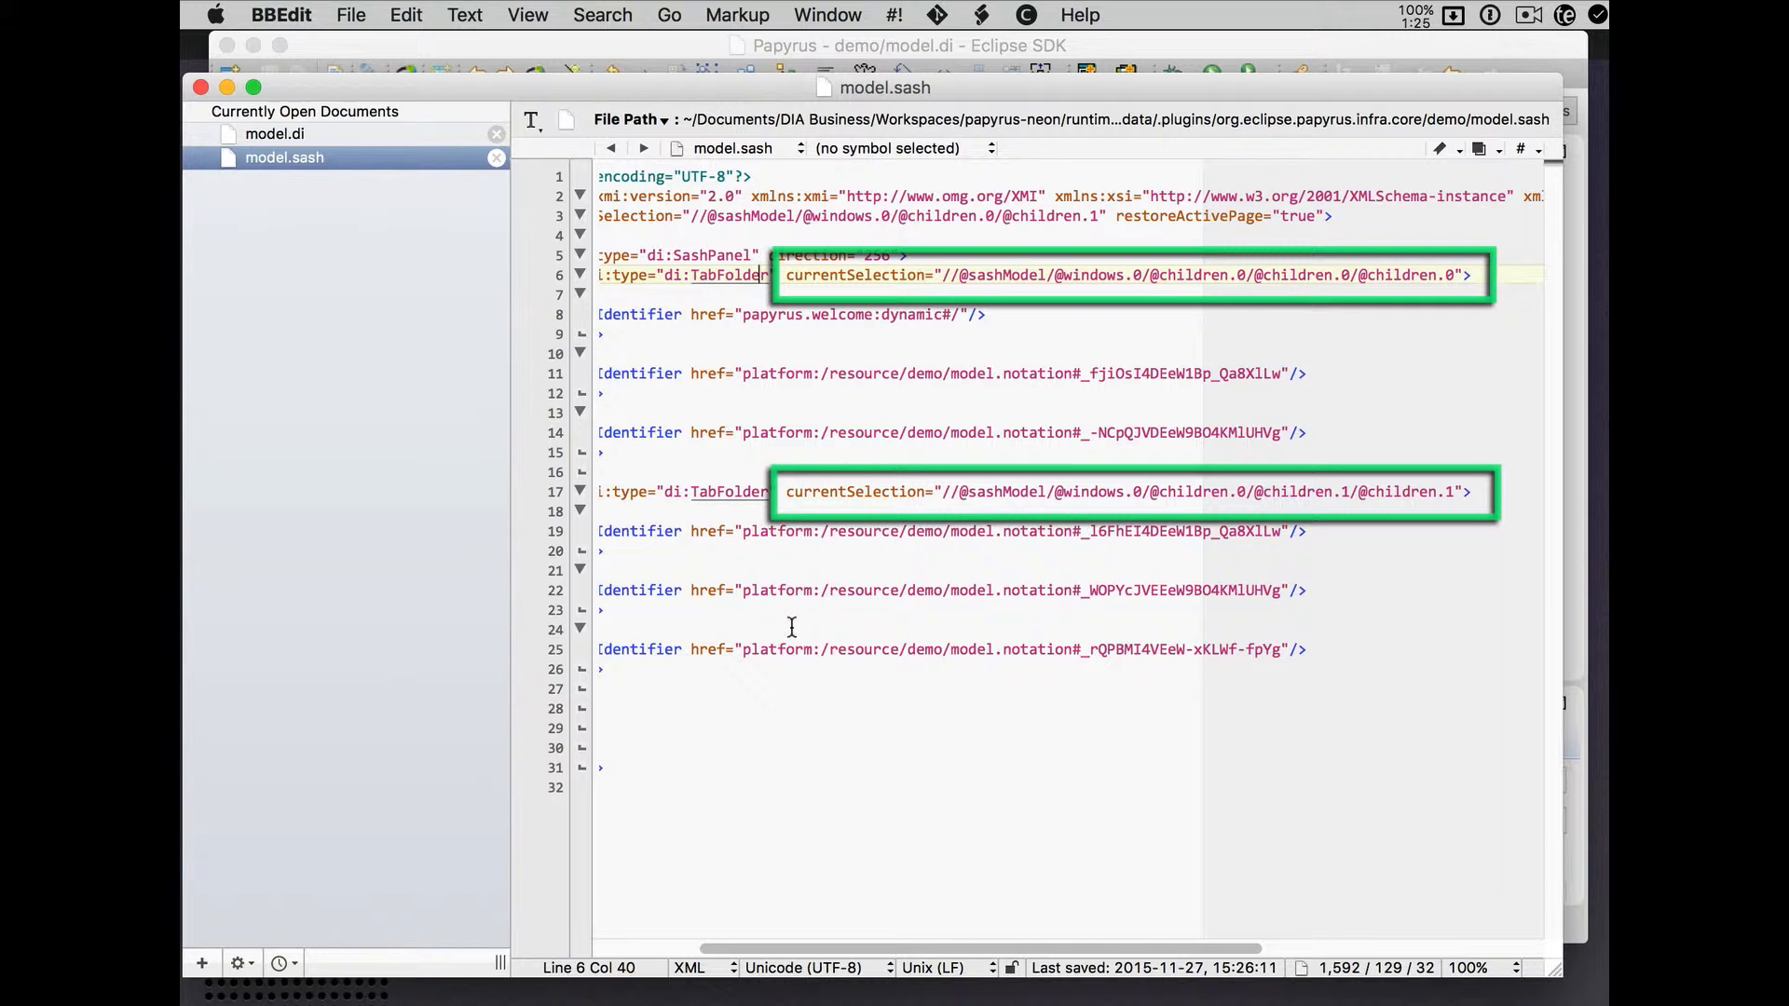
{"action": "scroll", "coordinate": [792, 626], "scroll_direction": "left", "scroll_amount": 2}
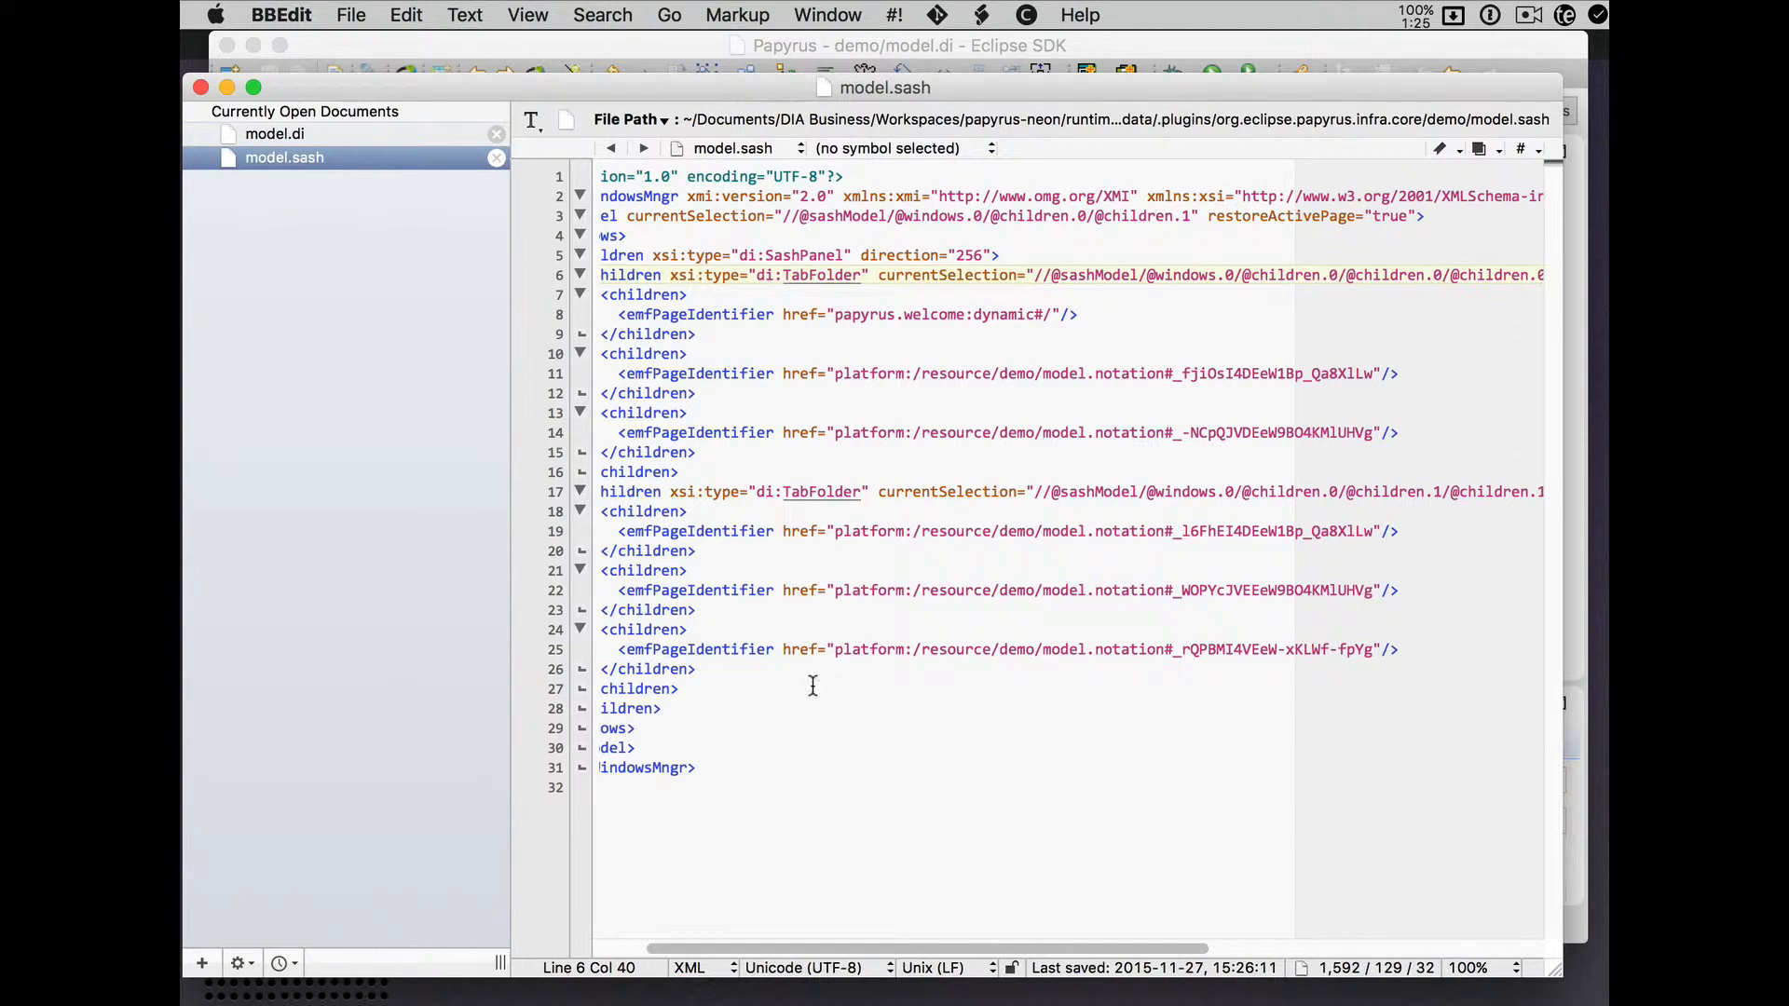
{"action": "scroll", "coordinate": [1062, 605], "scroll_direction": "left", "scroll_amount": 2}
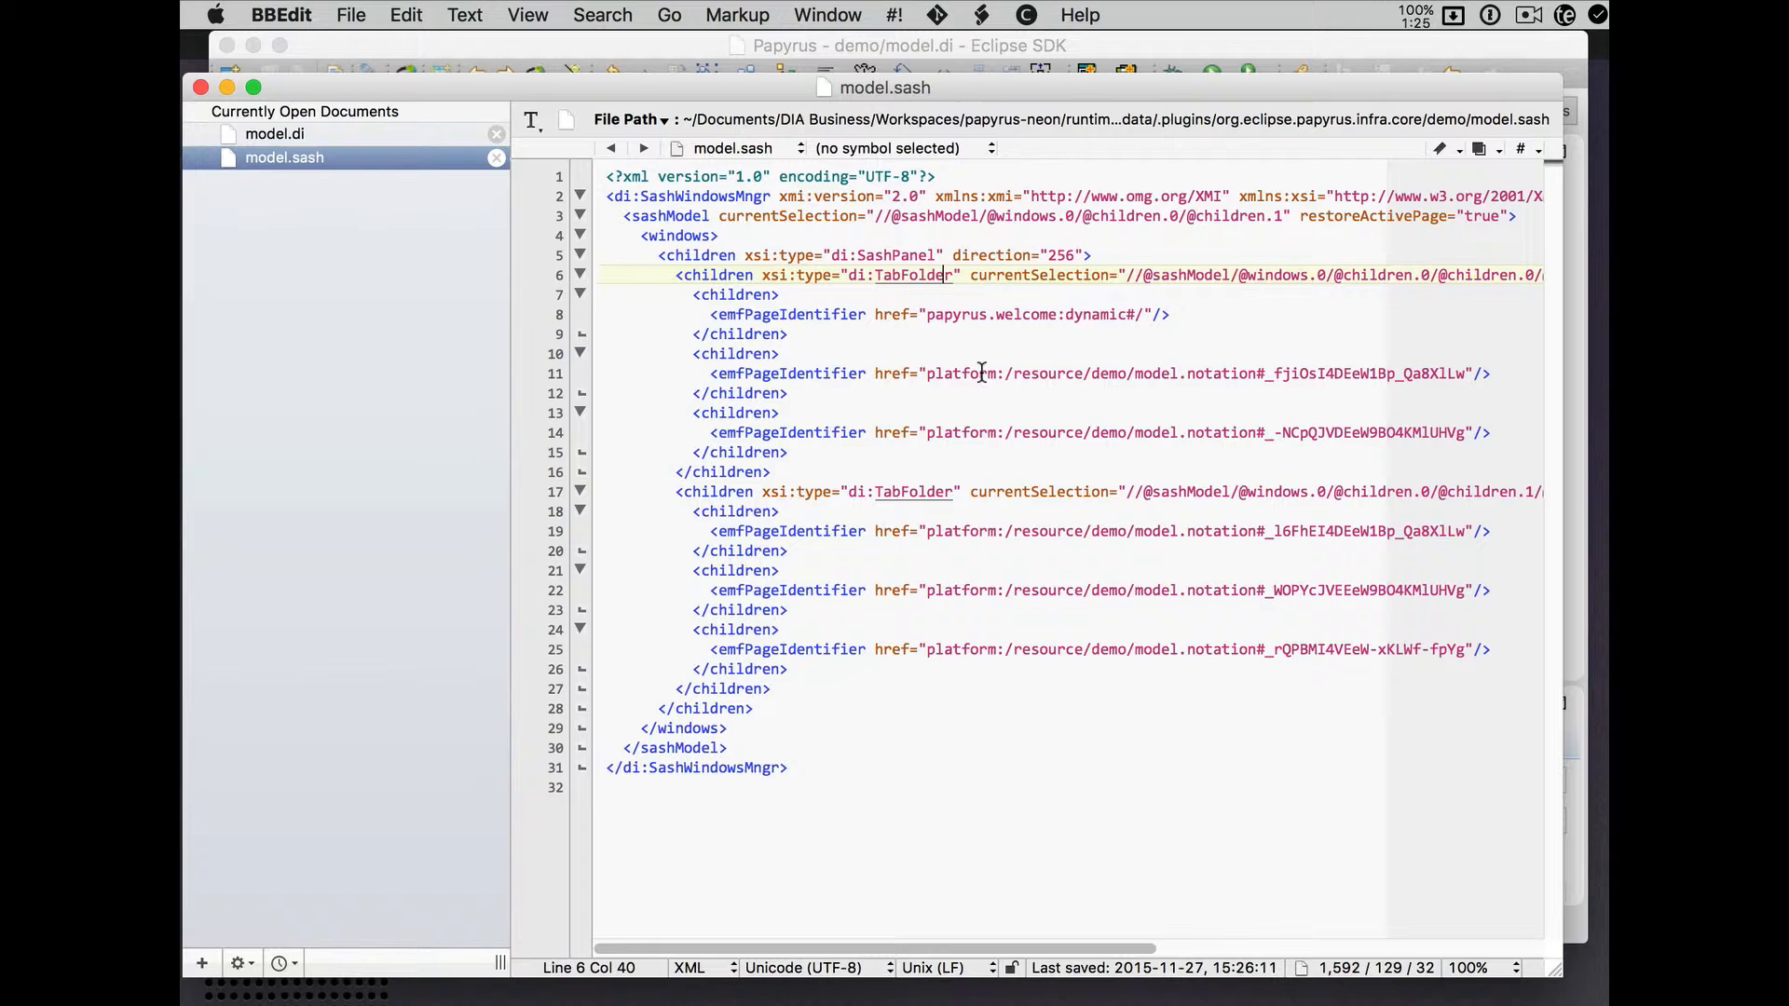
{"action": "left_click", "coordinate": [694, 52]}
- With the classes diagram active, close model.di and reopen it from the Project Explorer
{"action": "left_click", "coordinate": [691, 663]}
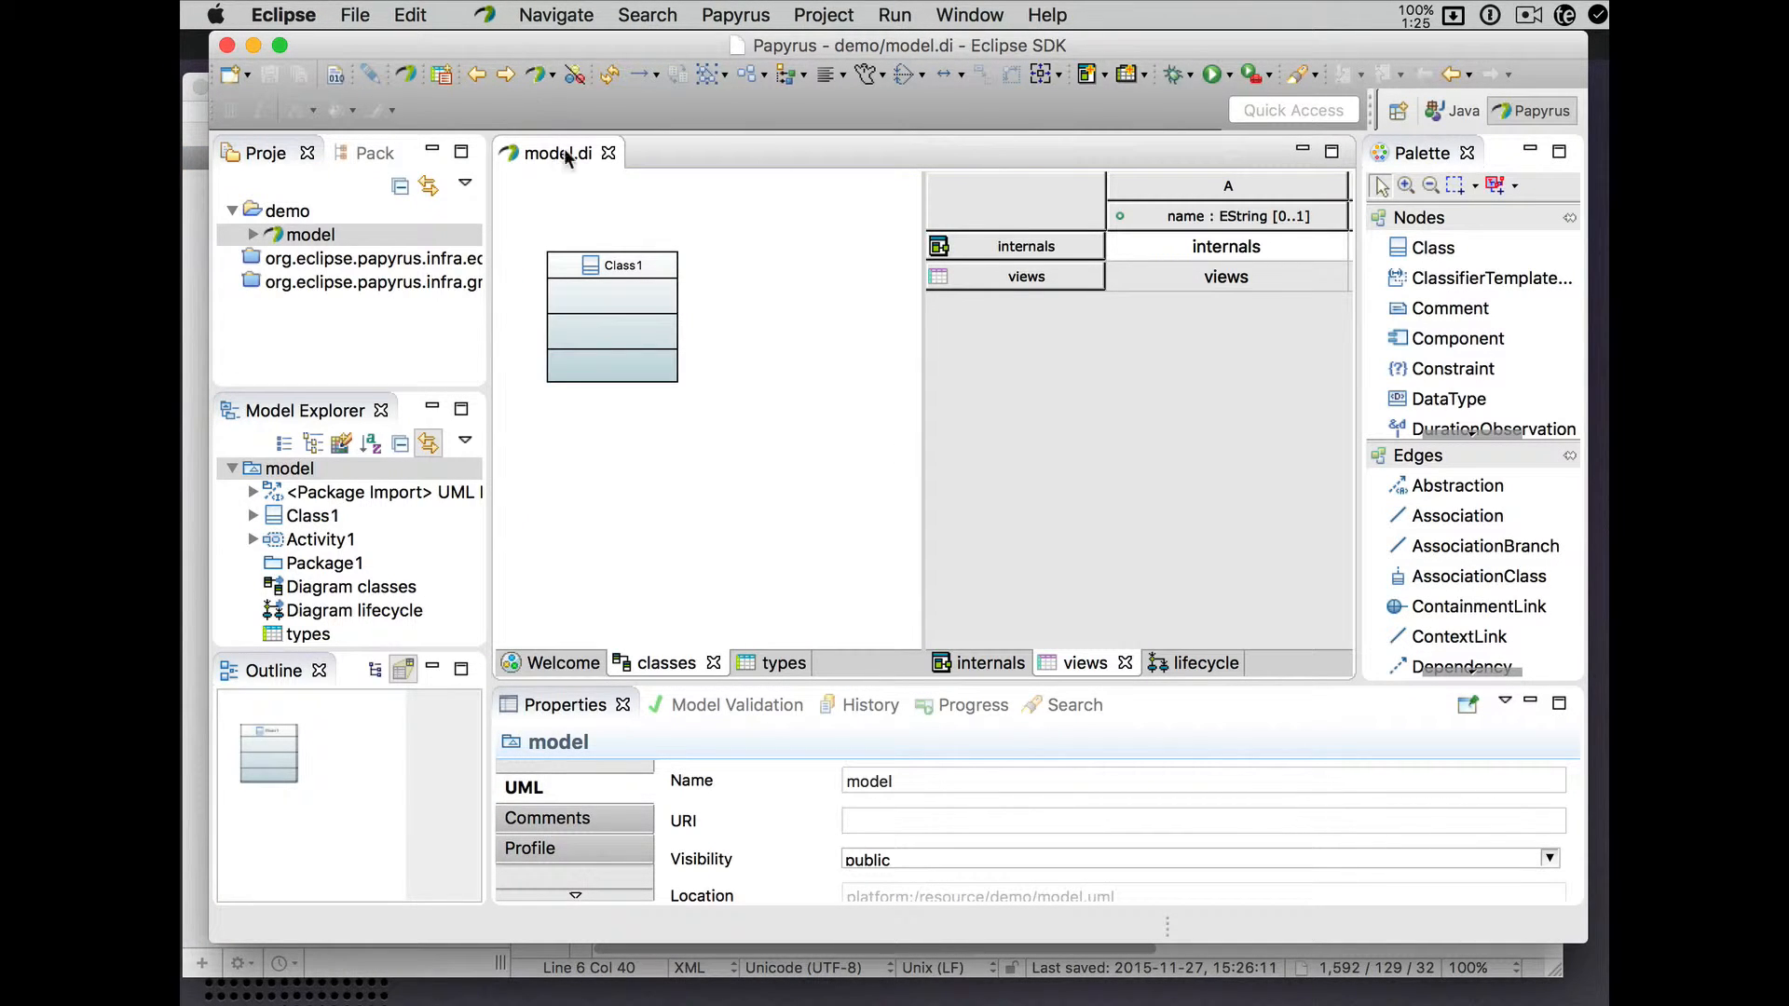
{"action": "left_click", "coordinate": [608, 153]}
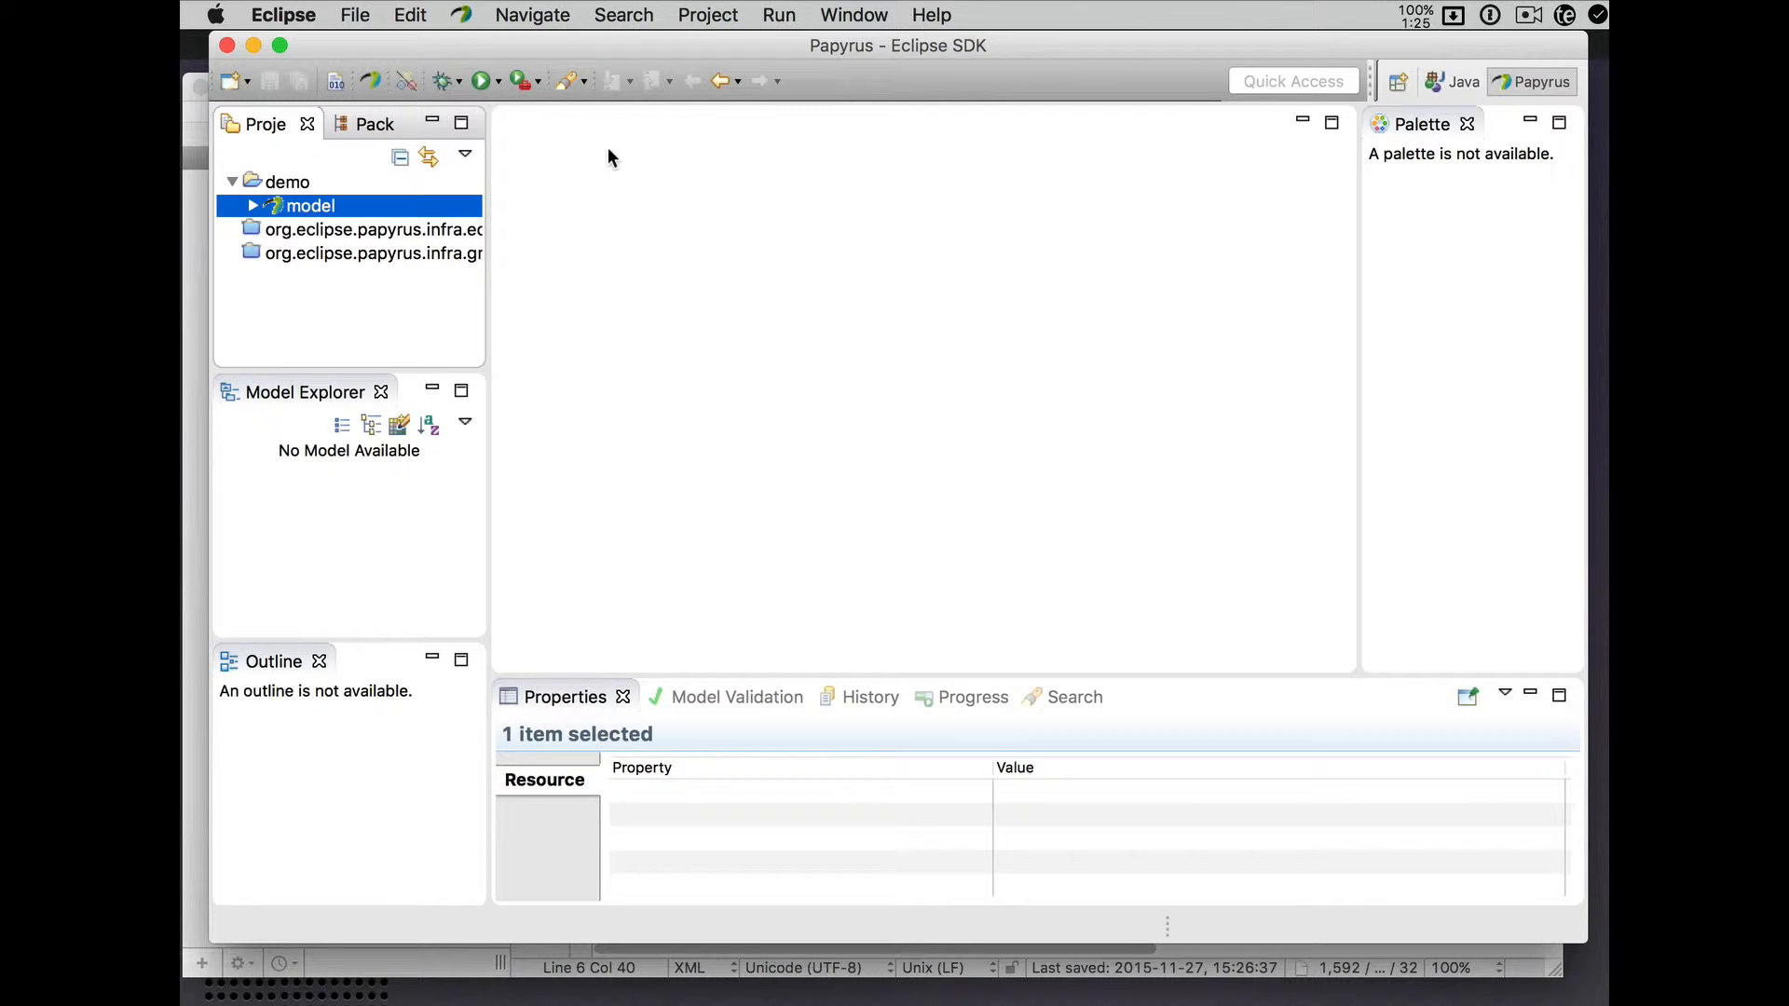
{"action": "double_click", "coordinate": [337, 209]}
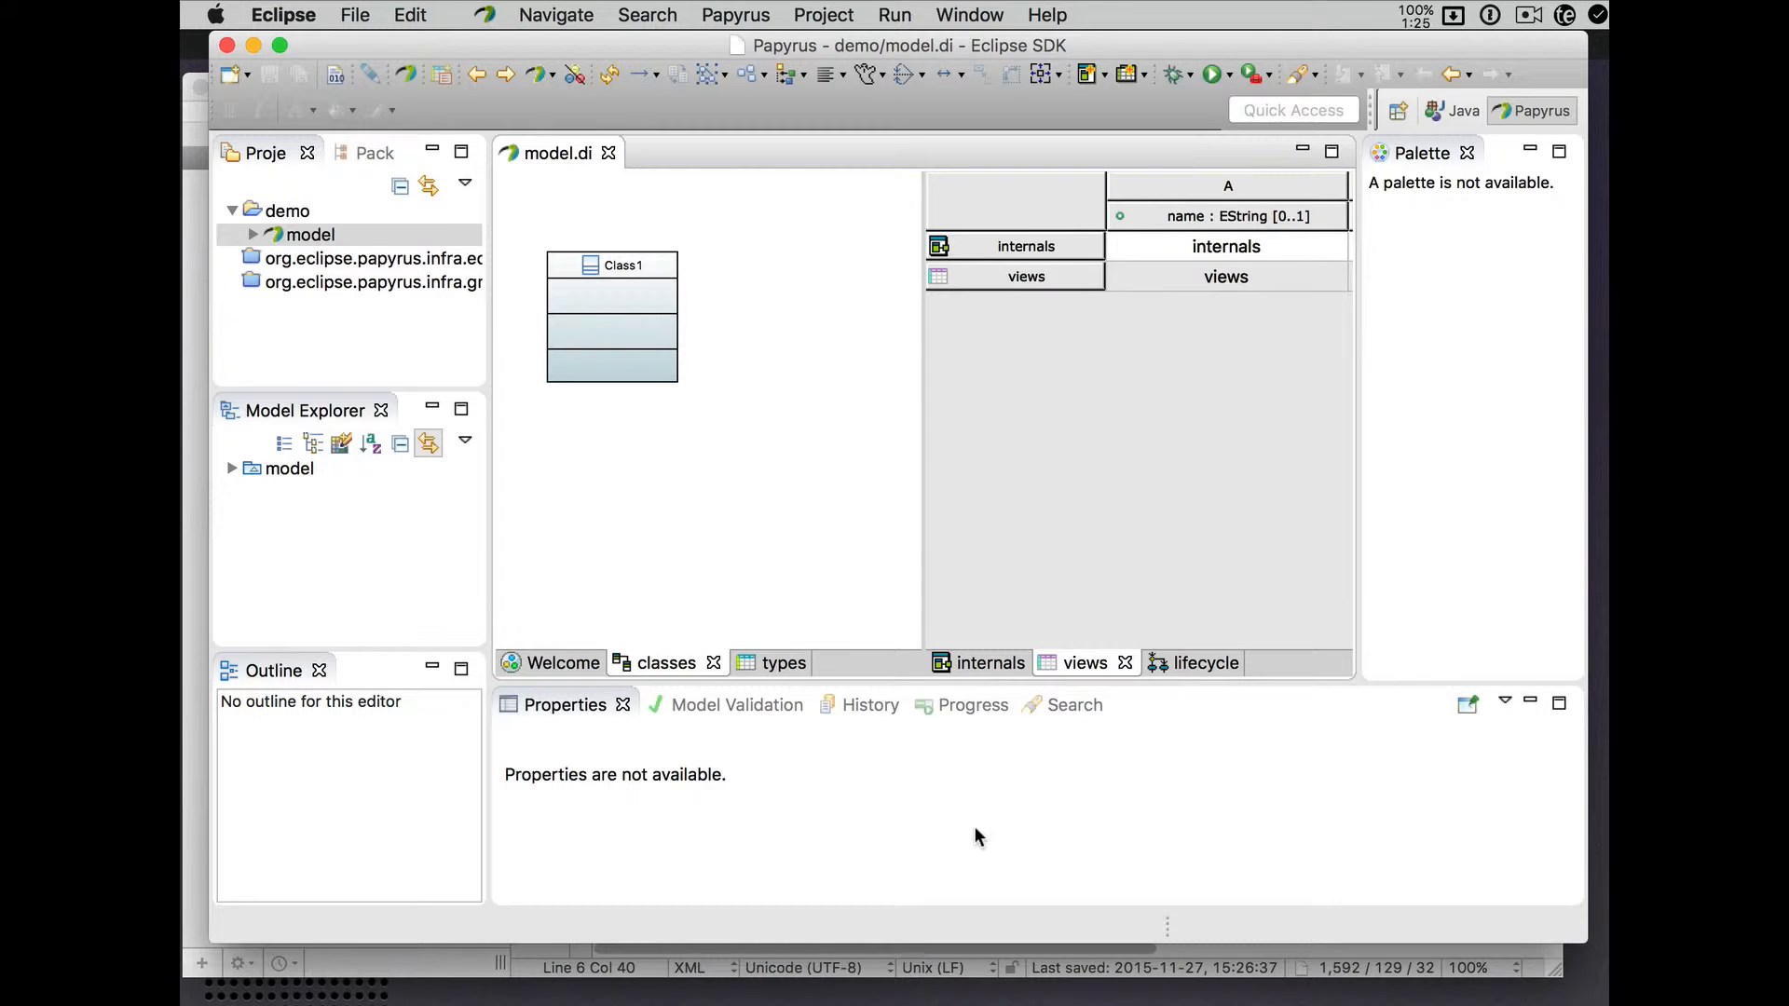
- Uncheck Private editor page layout in the General section of the model's Welcome page
{"action": "left_click", "coordinate": [583, 661]}
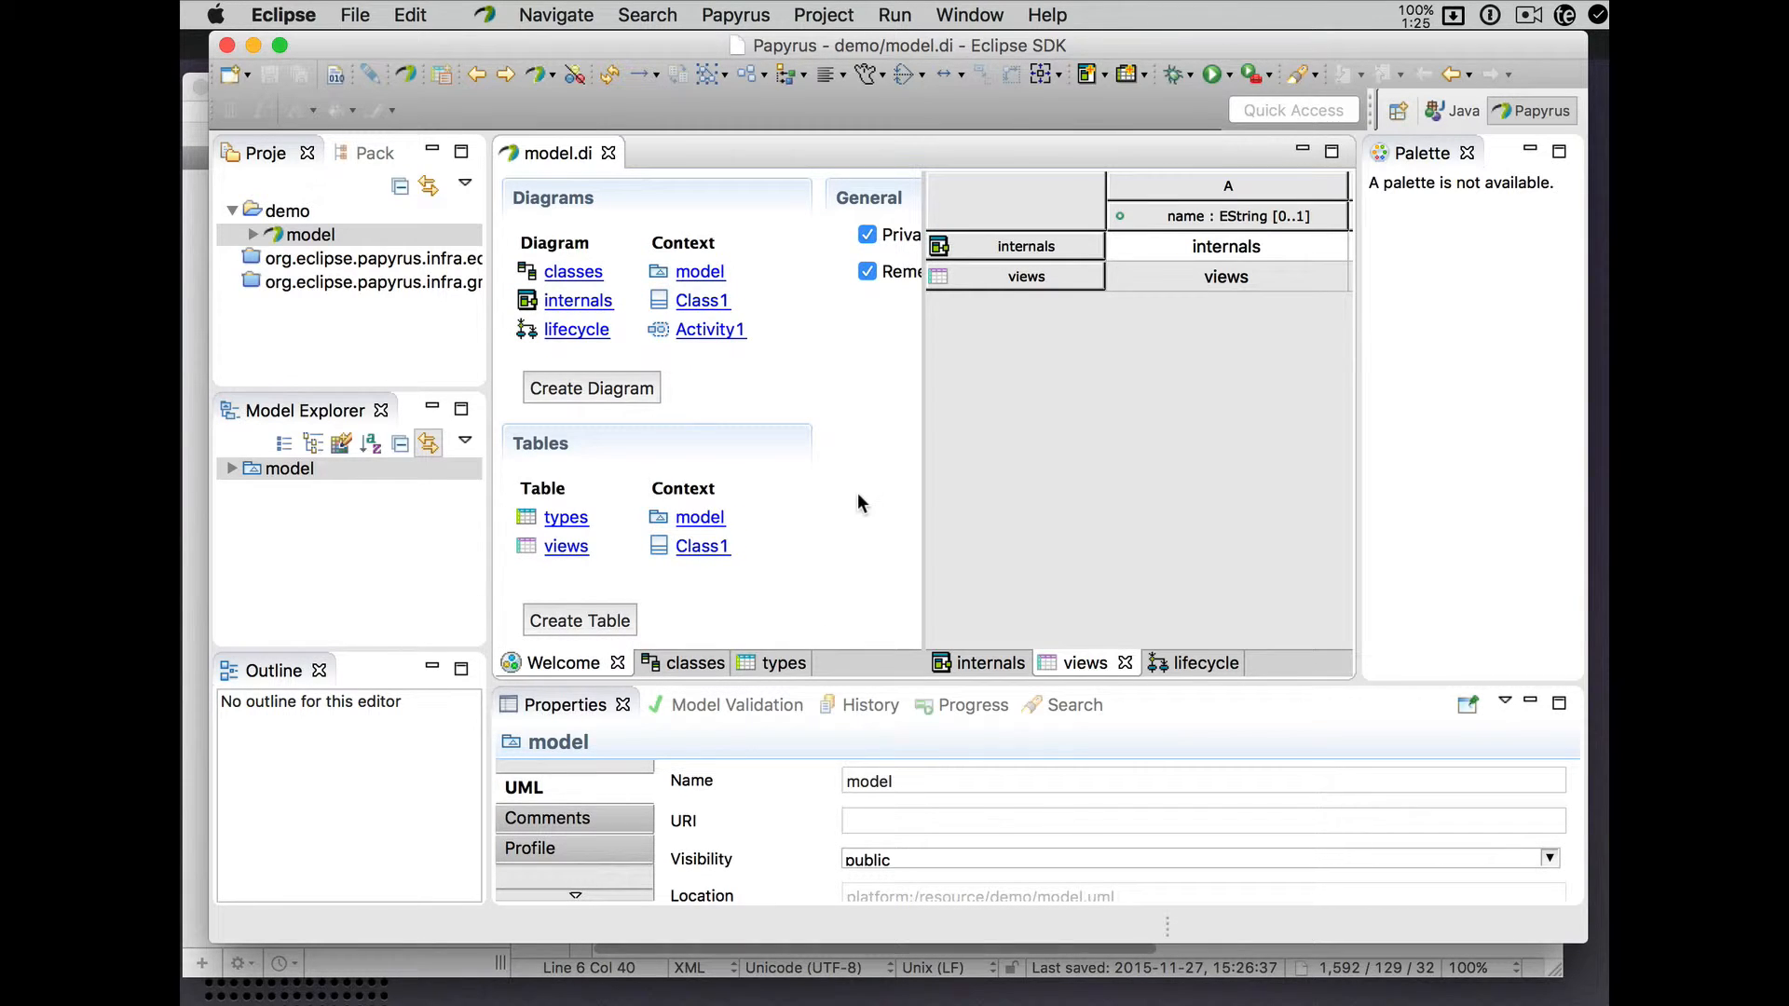
{"action": "scroll", "coordinate": [857, 492], "scroll_direction": "right", "scroll_amount": 5}
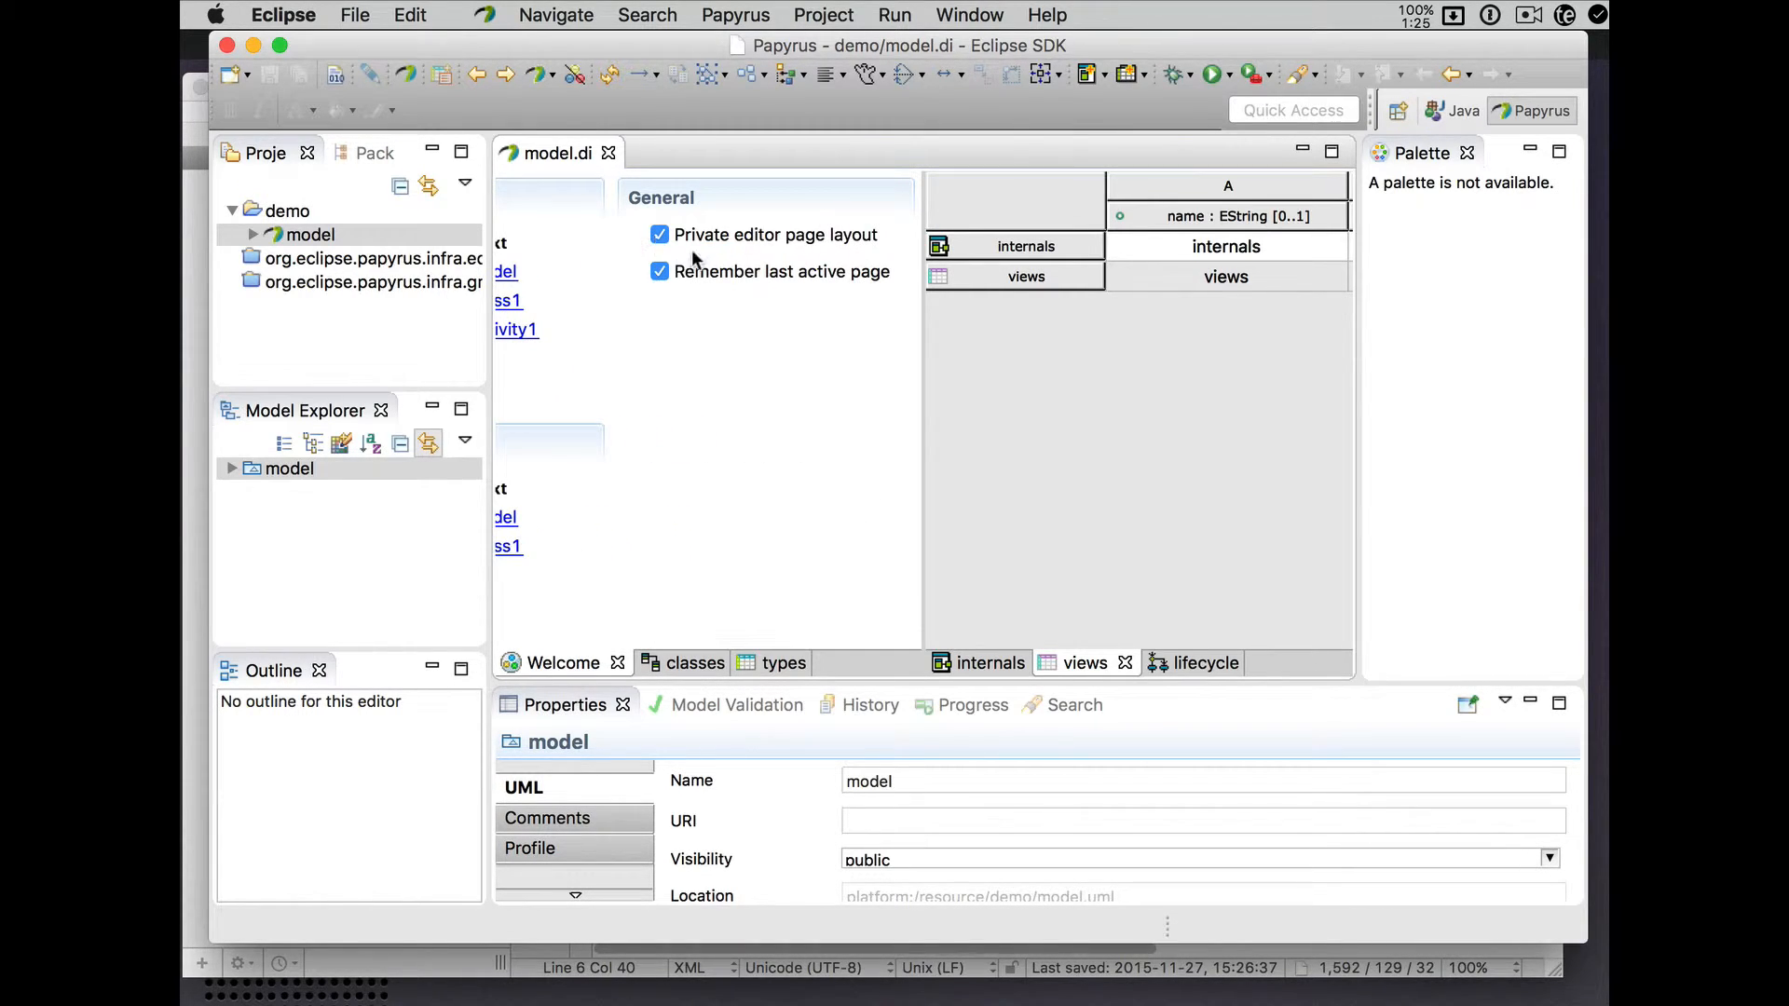
{"action": "mouse_move", "coordinate": [720, 235]}
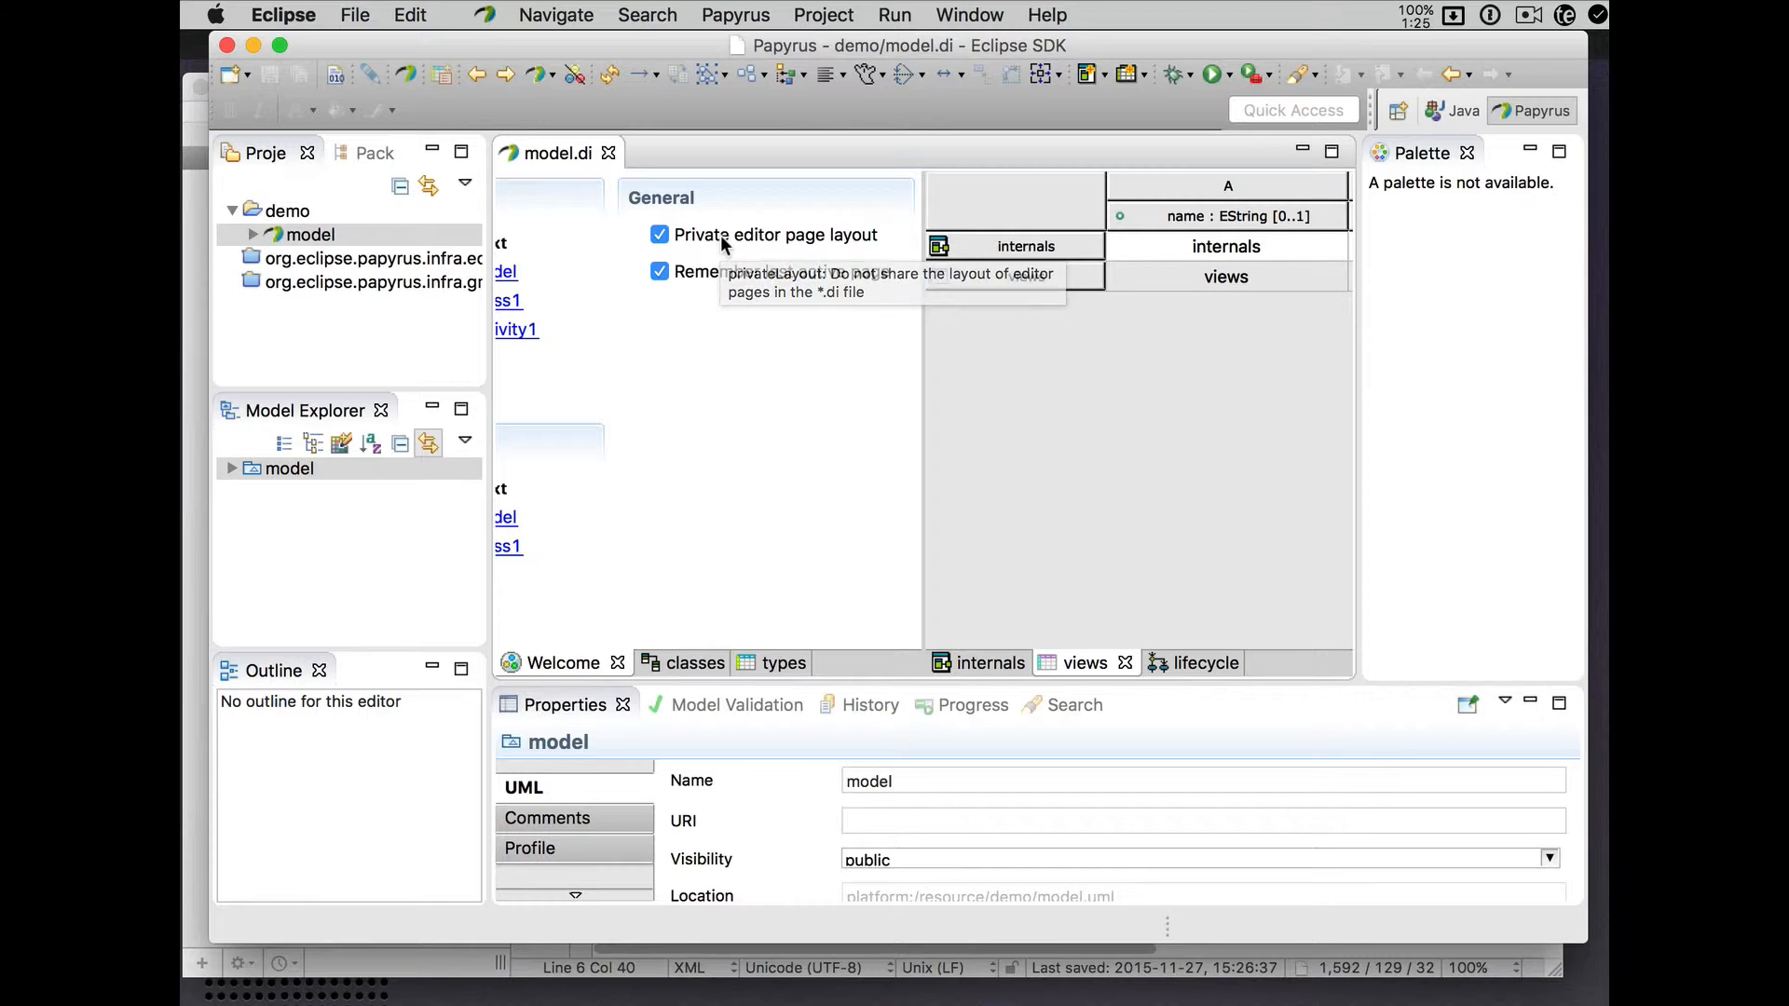
{"action": "left_click", "coordinate": [660, 238]}
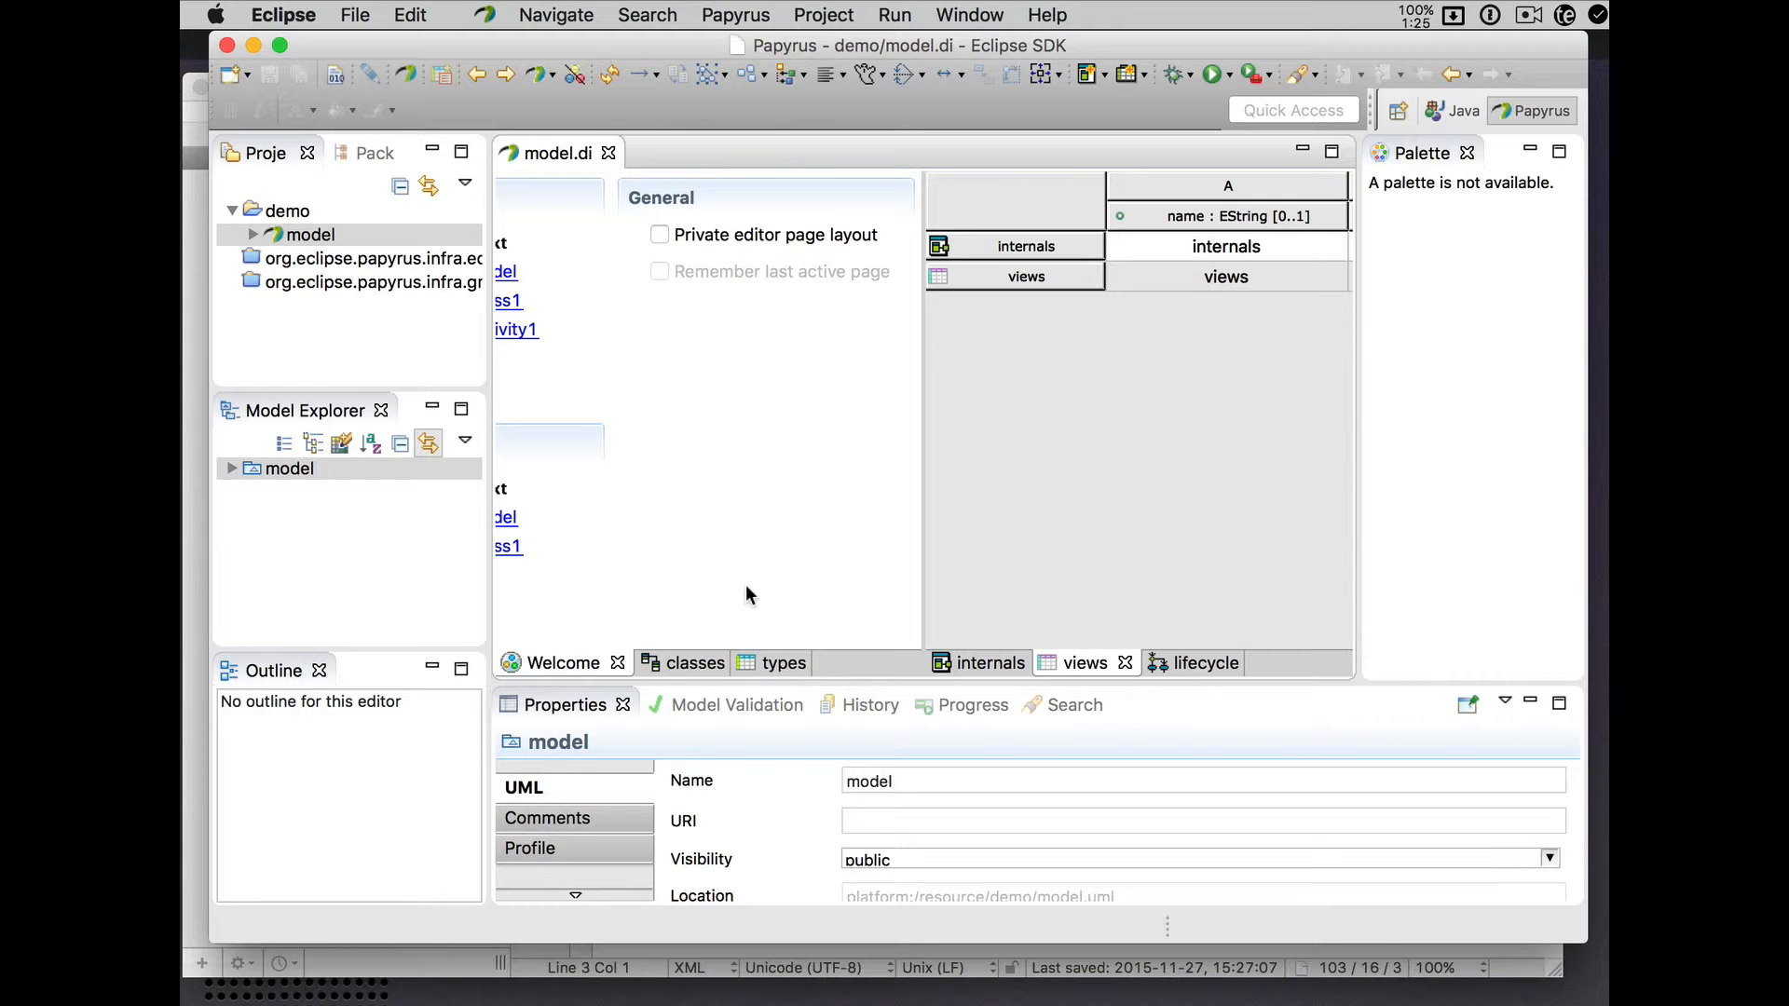
- Inspect model.di in BBEdit, re-check Private editor page layout in Papyrus, then view model.di again
{"action": "left_click", "coordinate": [198, 713]}
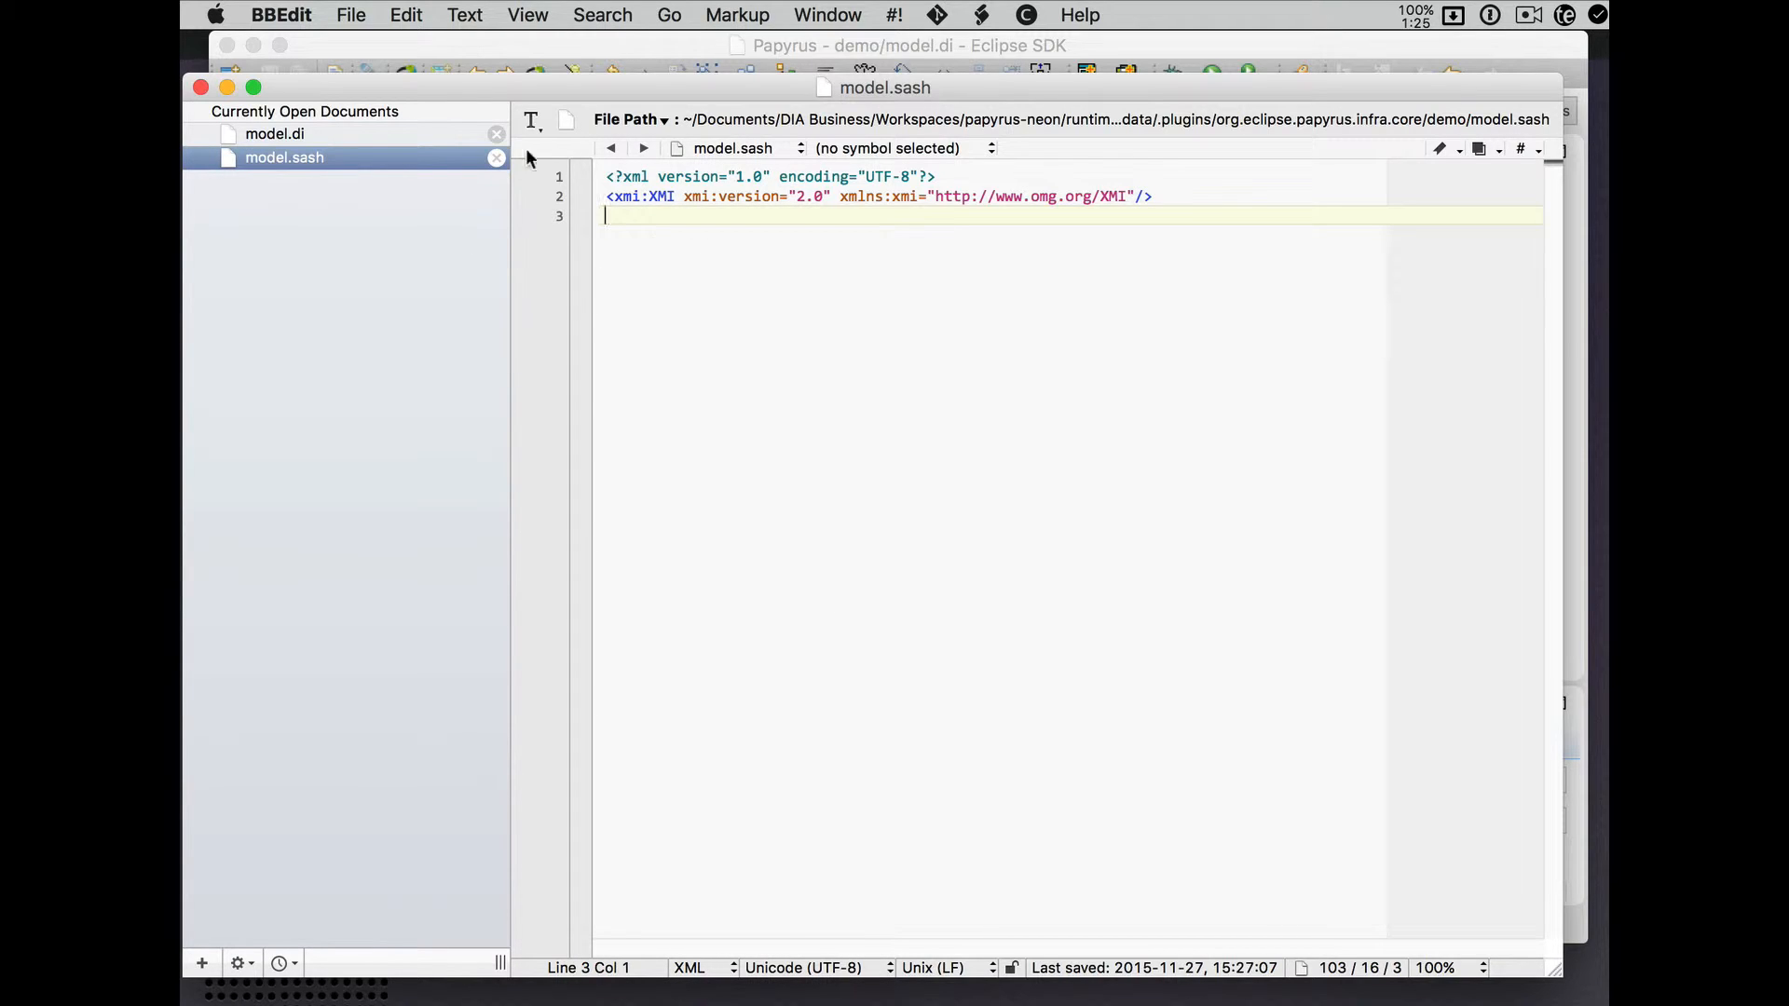
{"action": "left_click", "coordinate": [352, 133]}
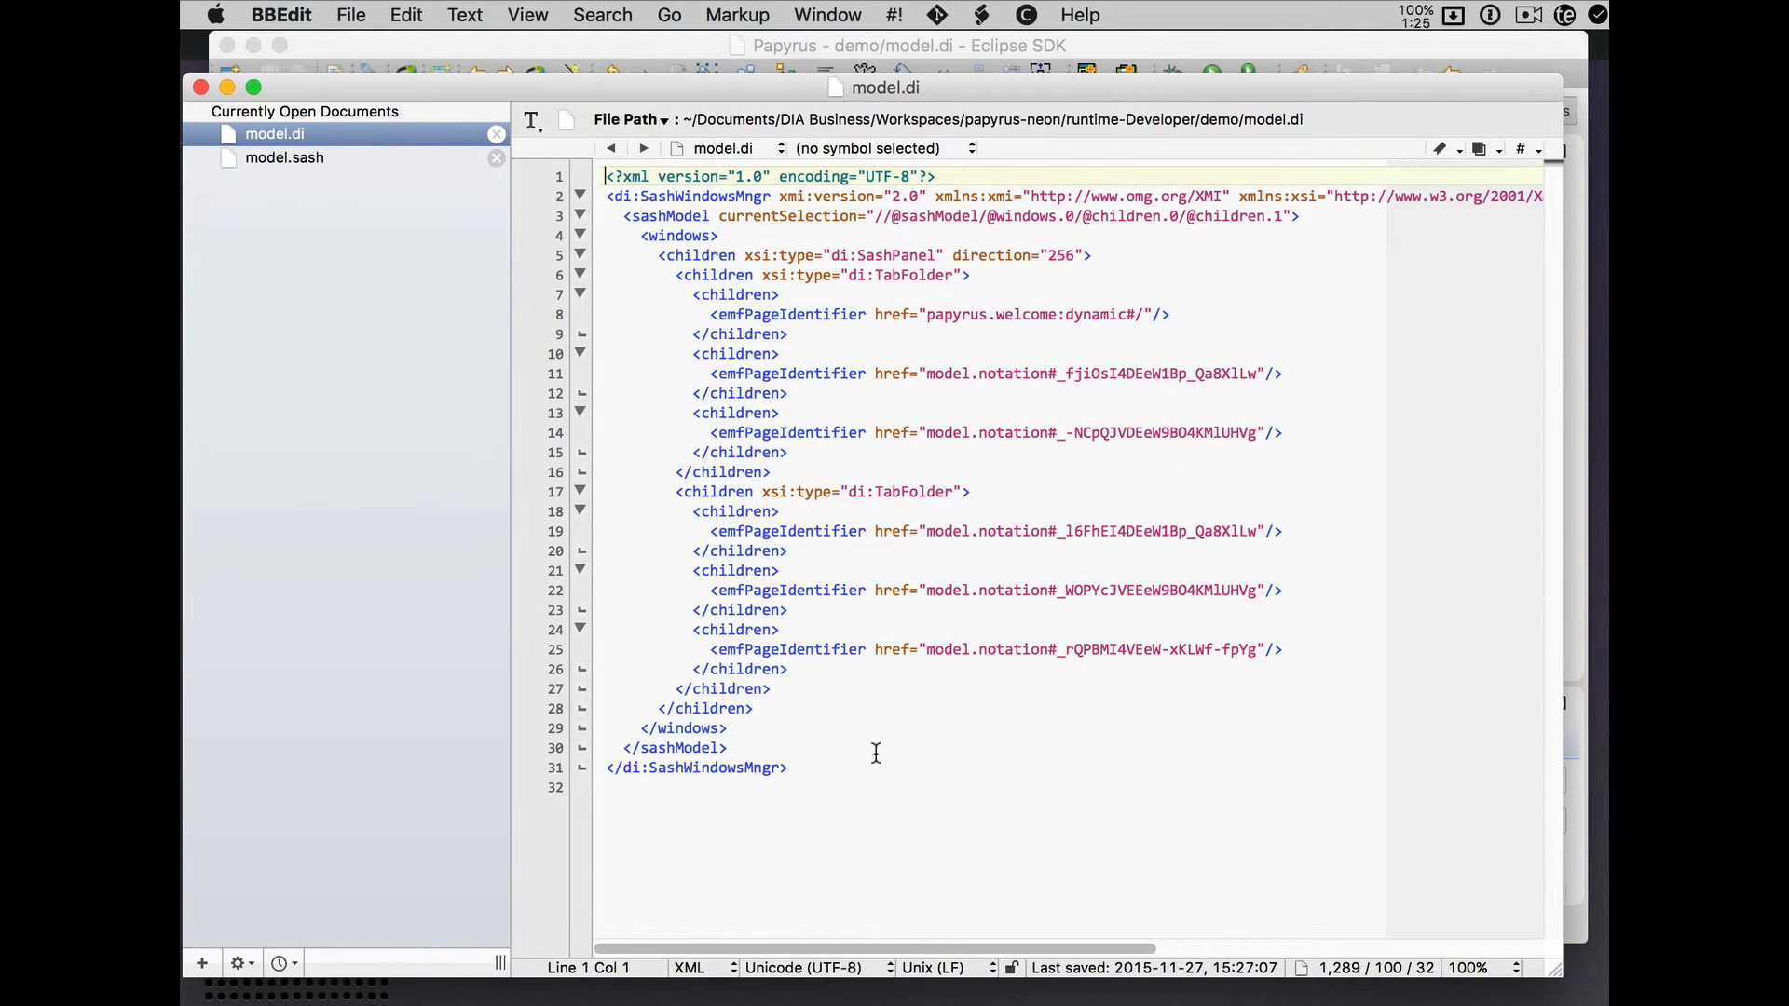
{"action": "left_click", "coordinate": [813, 47]}
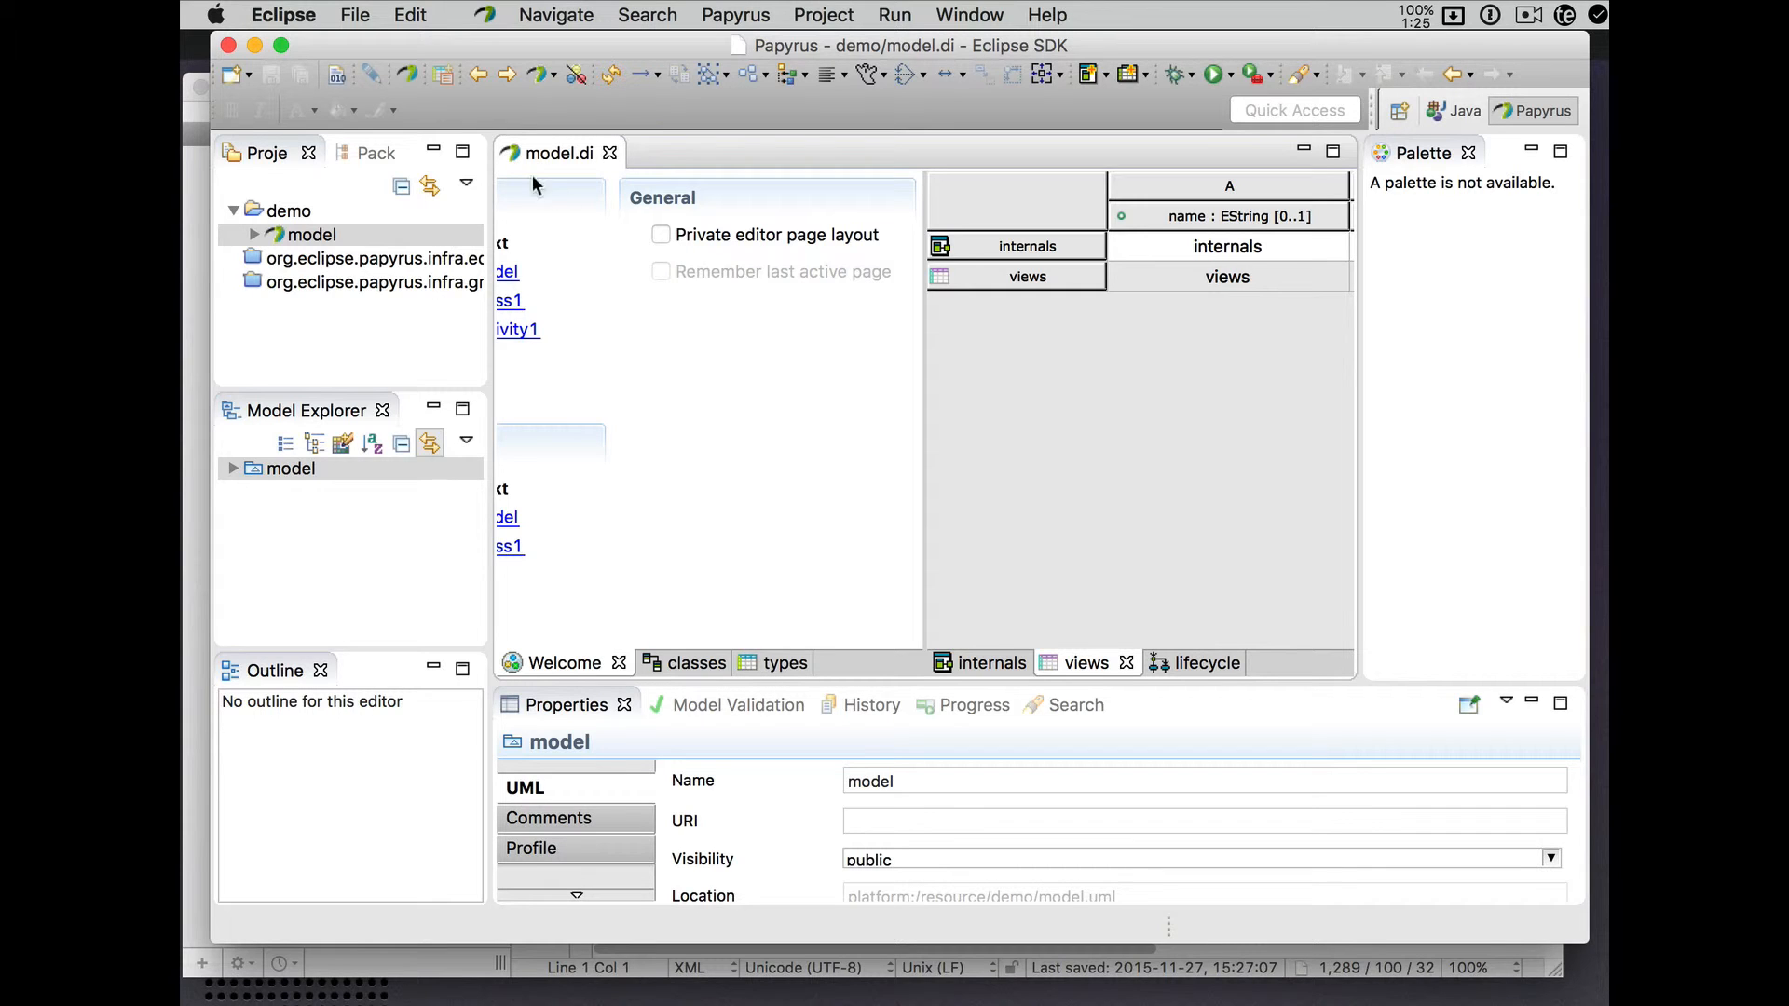
{"action": "left_click", "coordinate": [661, 234]}
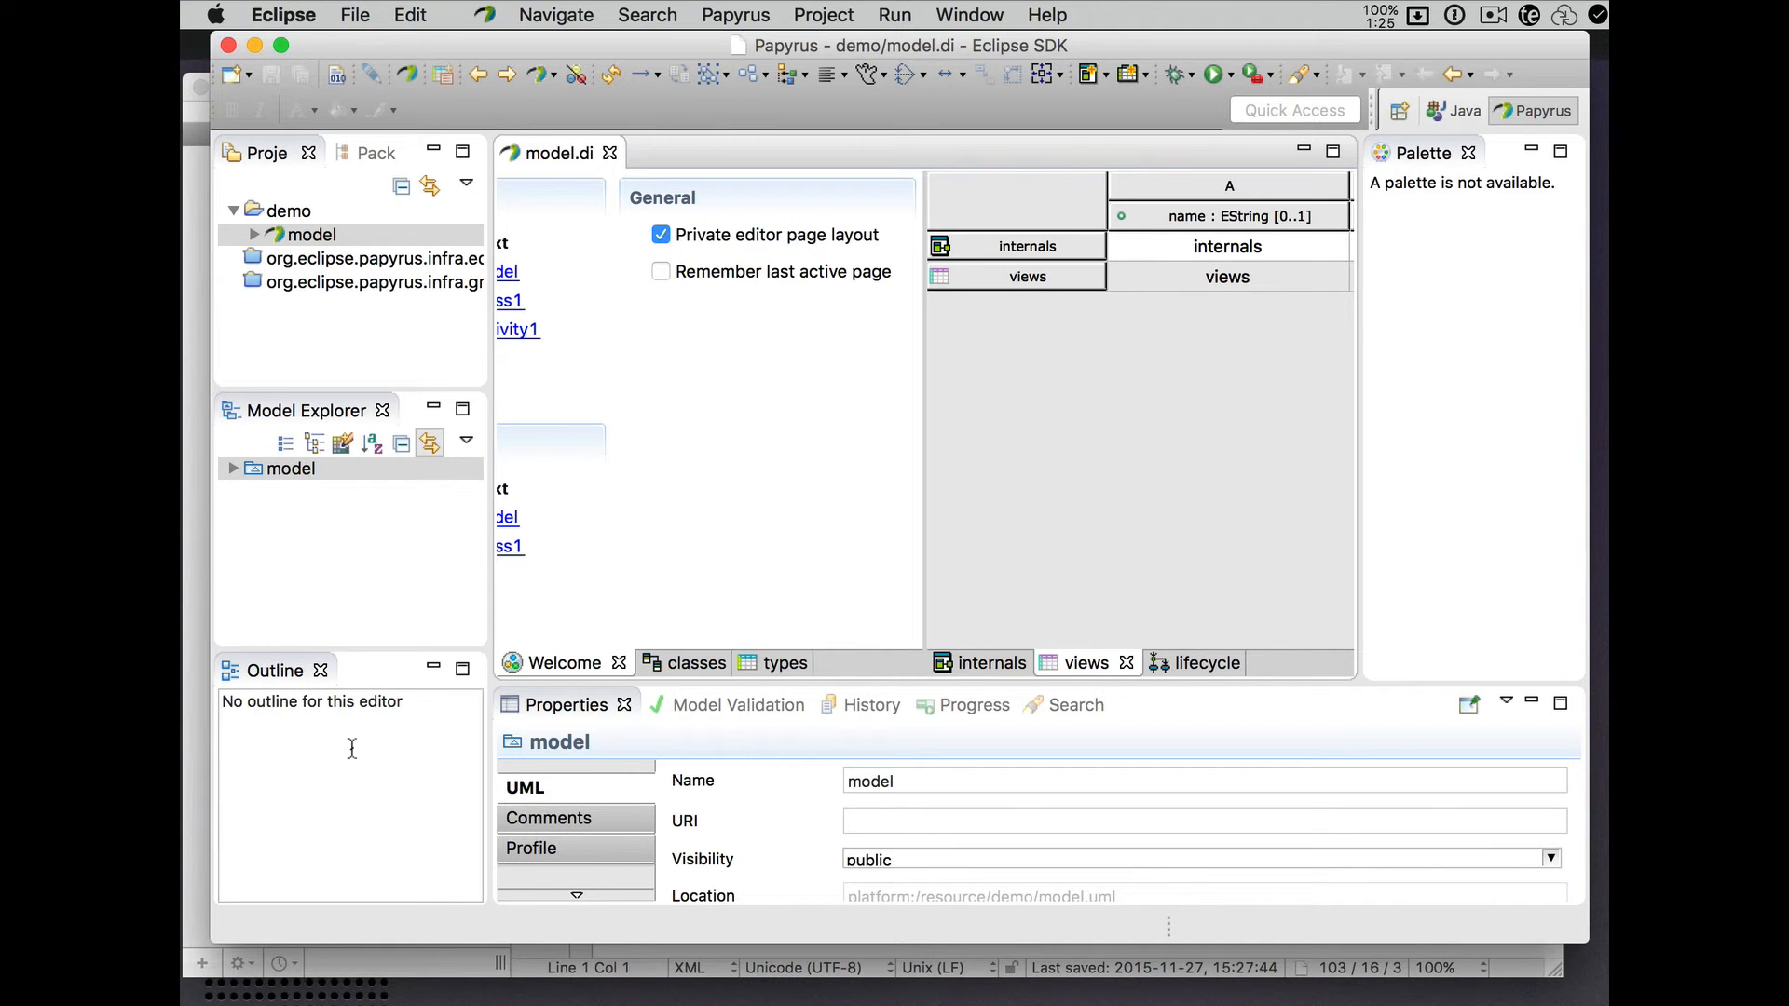
{"action": "left_click", "coordinate": [194, 597]}
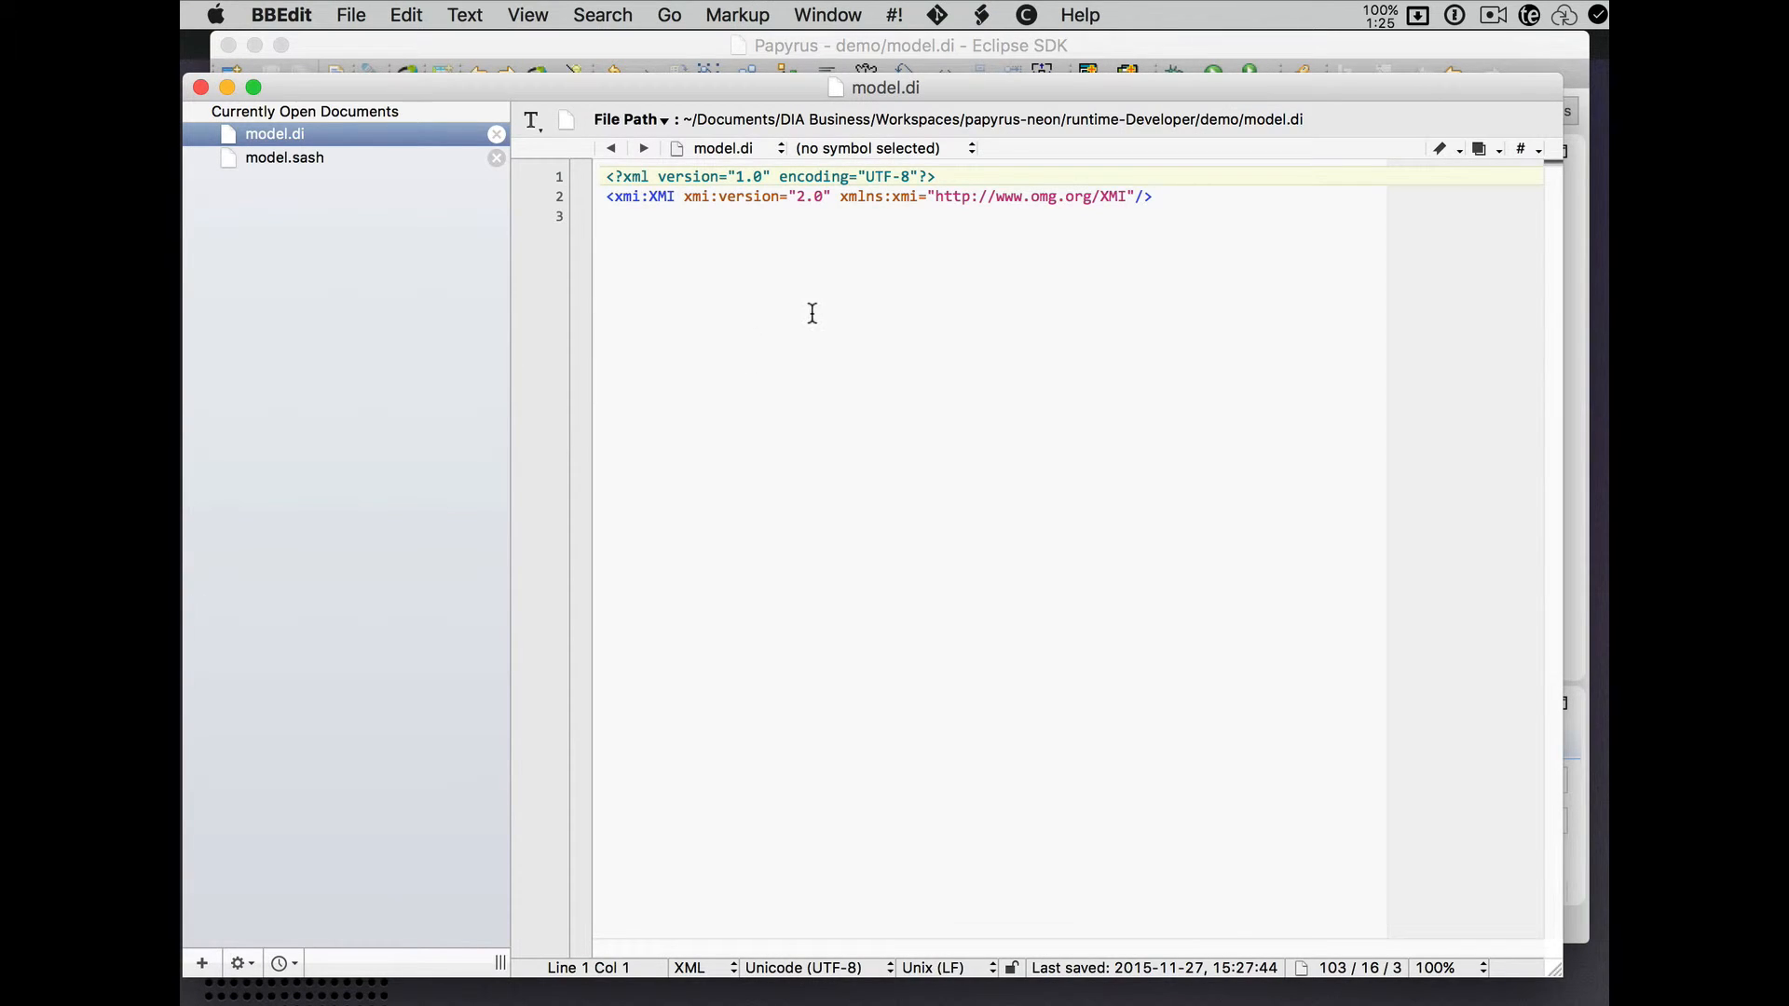
- View model.sash's restored layout in BBEdit, then switch back to the Papyrus workbench
{"action": "left_click", "coordinate": [292, 155]}
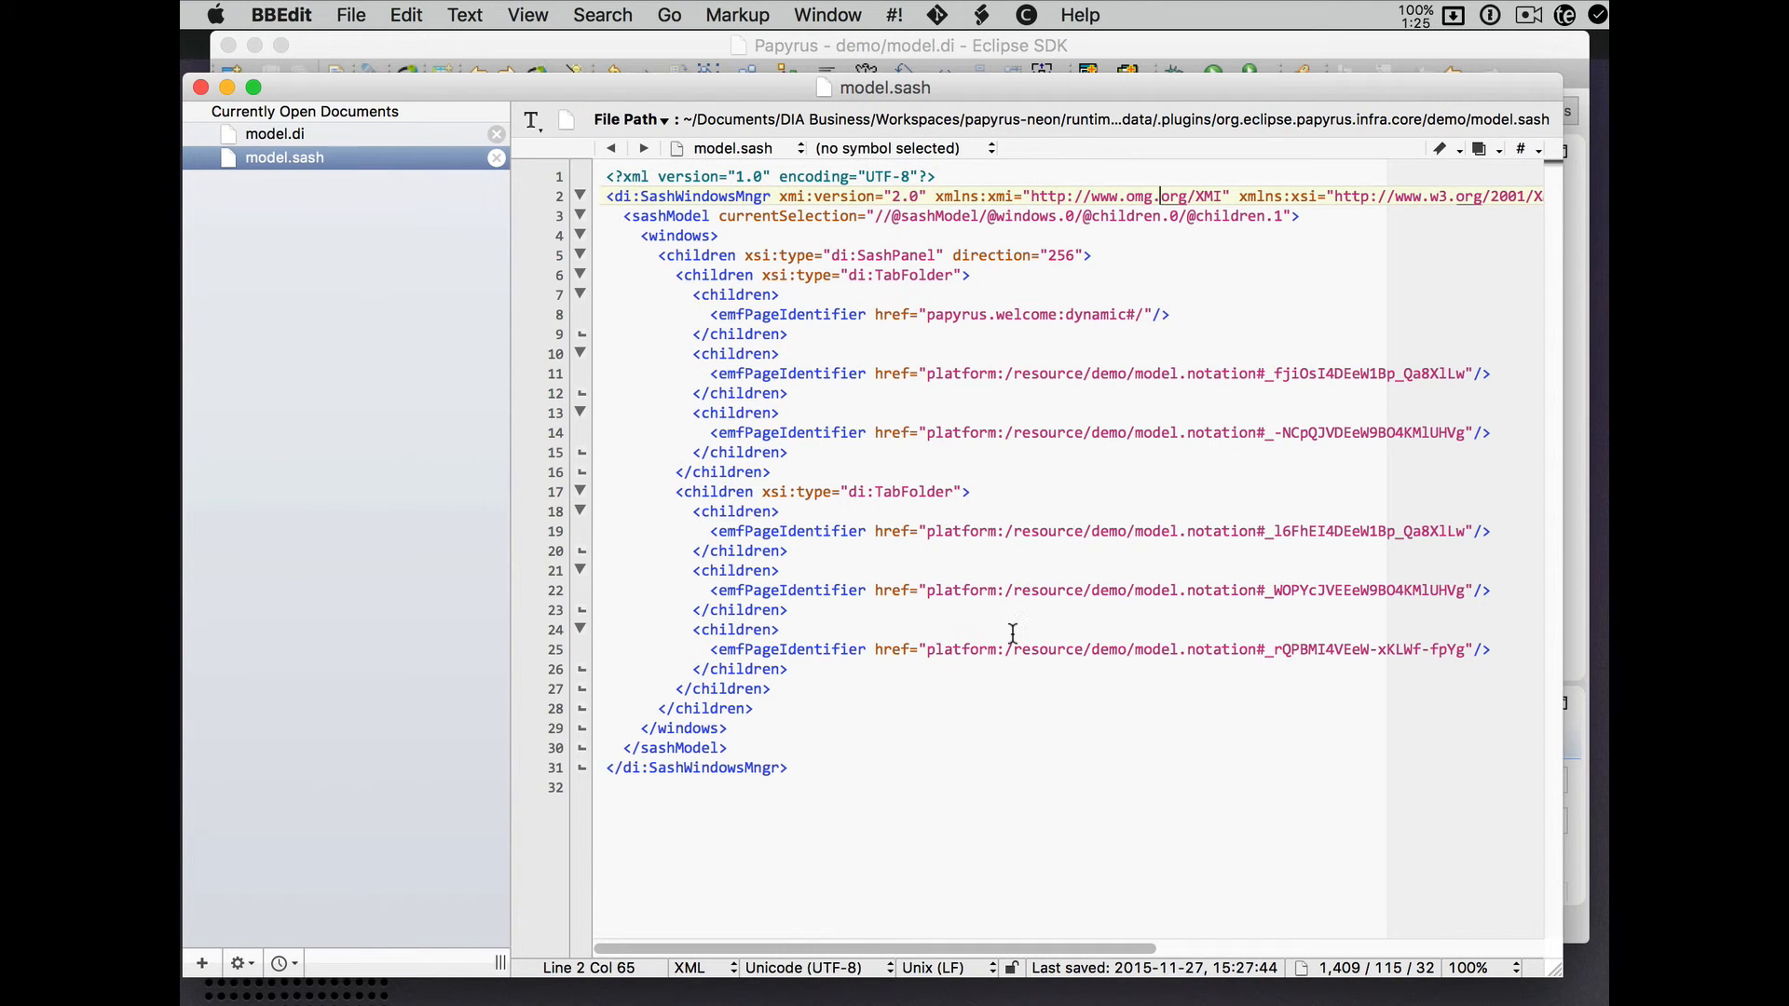
{"action": "left_click", "coordinate": [717, 56]}
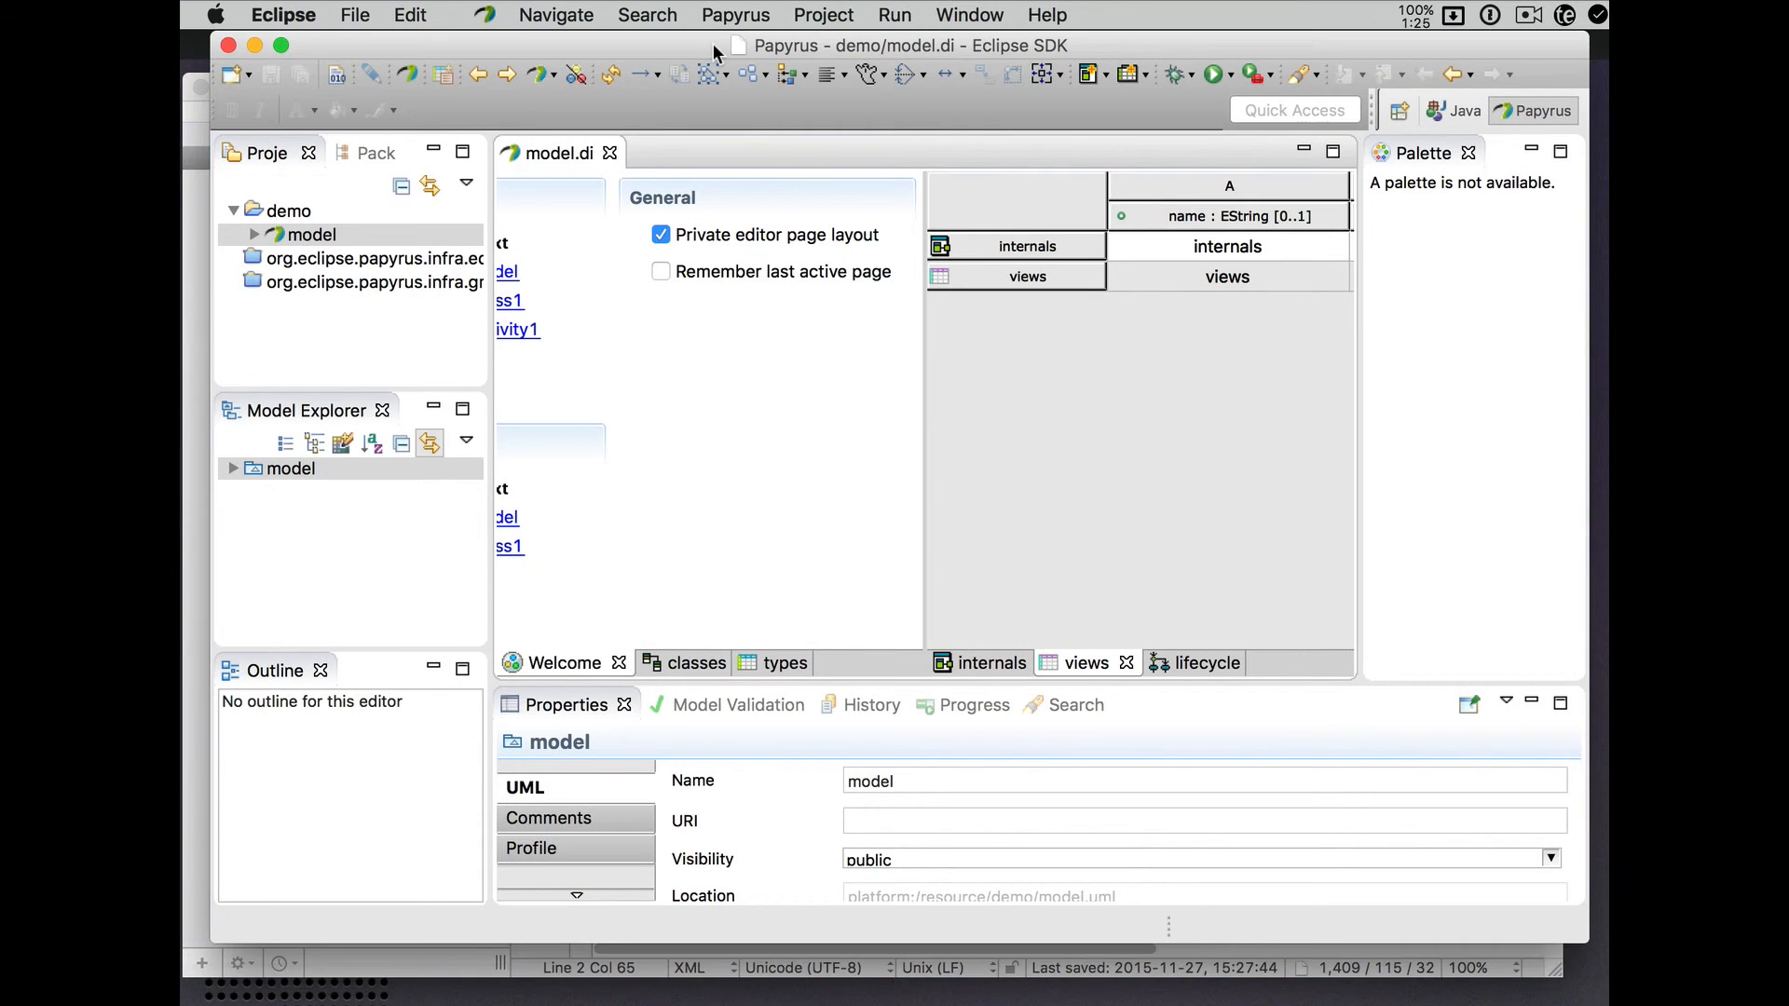